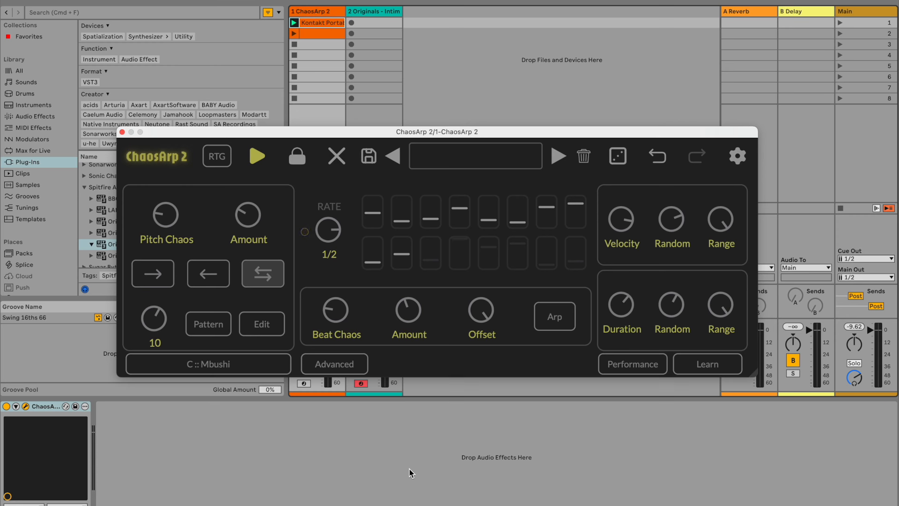
Load the Default preset from the Factory bank and launch scene 1.
click(487, 159)
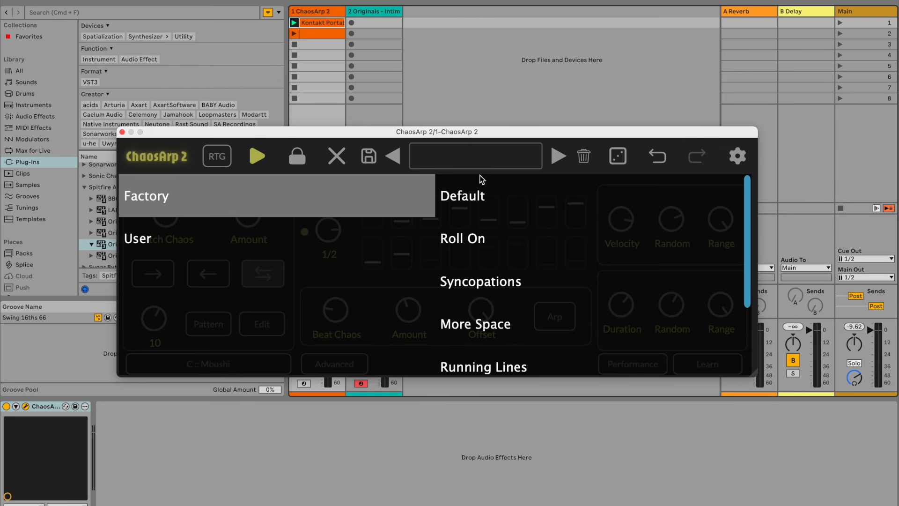
click(475, 191)
click(476, 162)
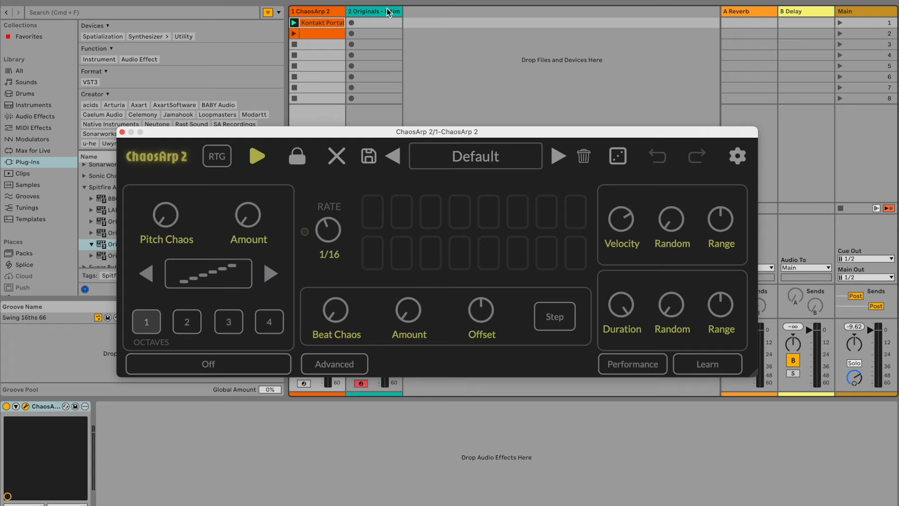
click(839, 23)
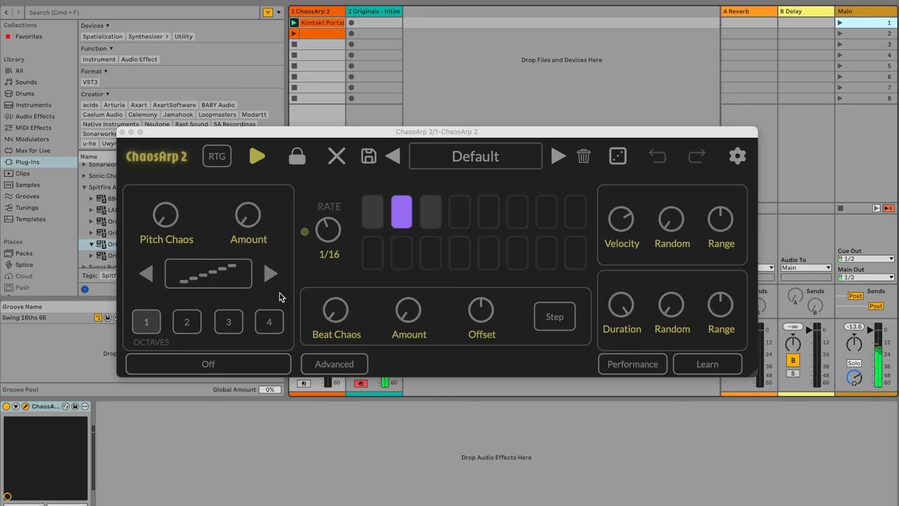
Try the descending and curved arpeggio shapes in turn, ending on the single-peak up-and-down shape.
click(223, 283)
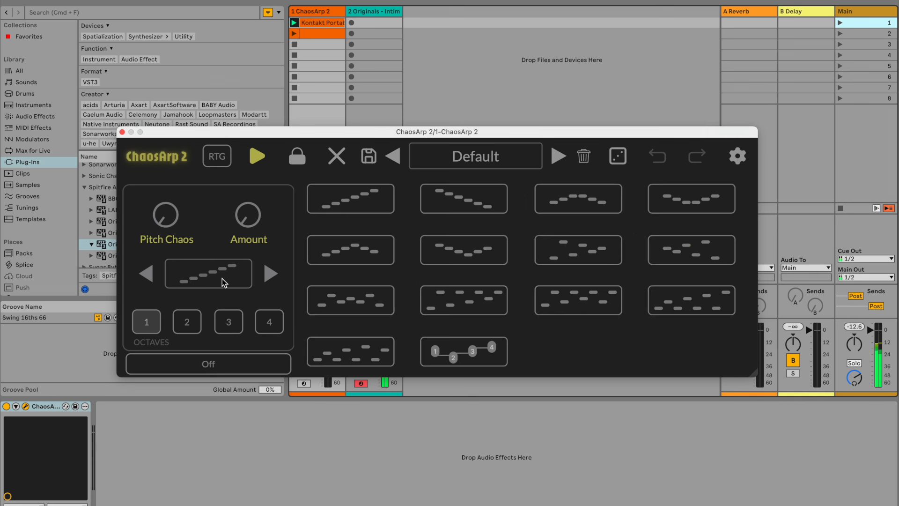
click(463, 204)
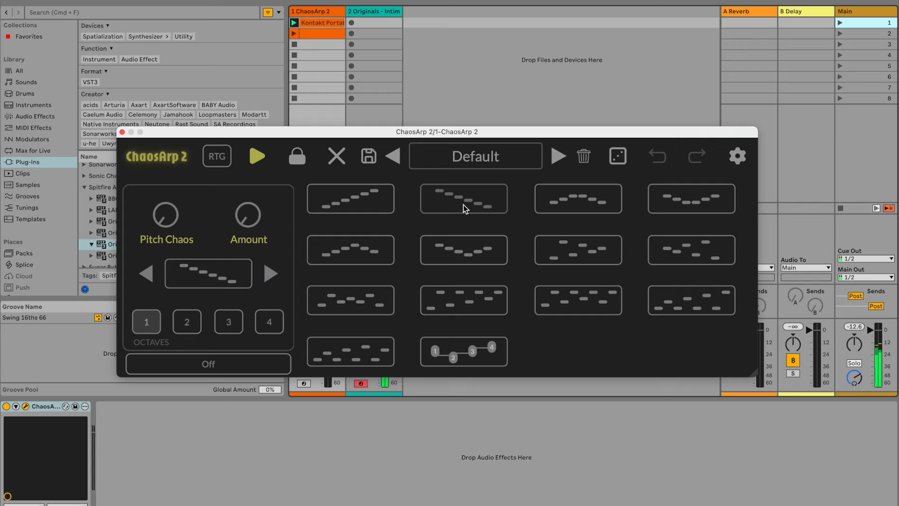
click(577, 200)
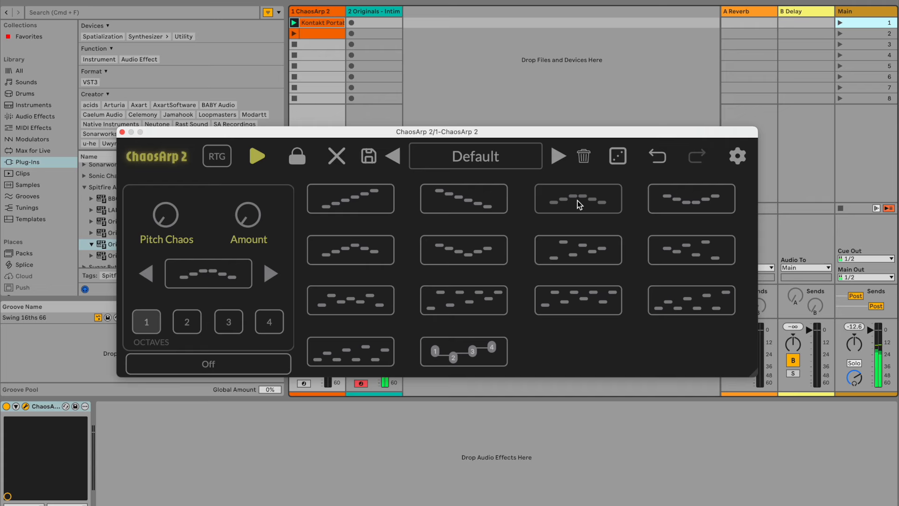
click(682, 200)
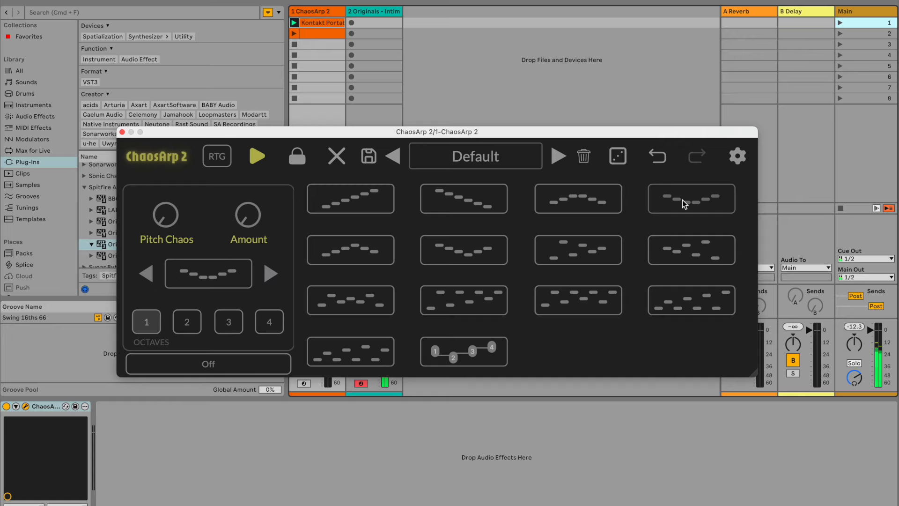
click(355, 249)
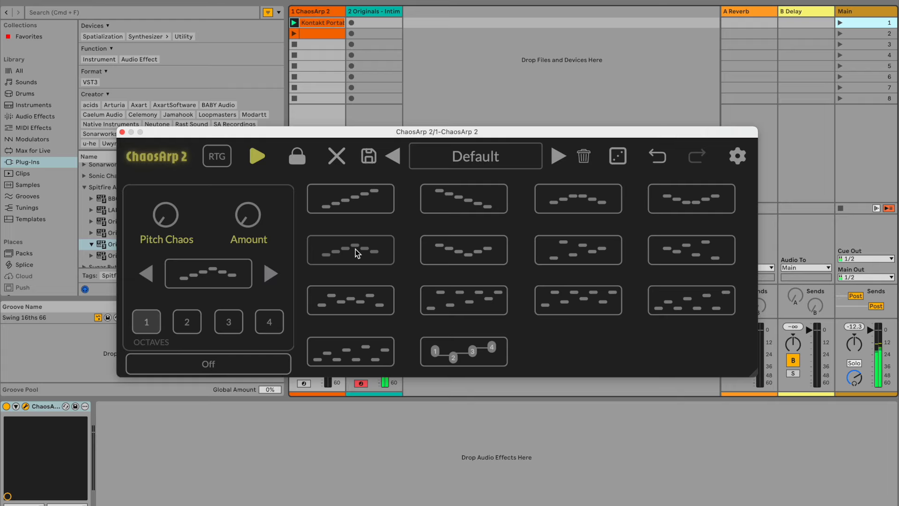
Try the arpeggio over 2, 3 and 4 octaves and close the shape selection.
click(188, 322)
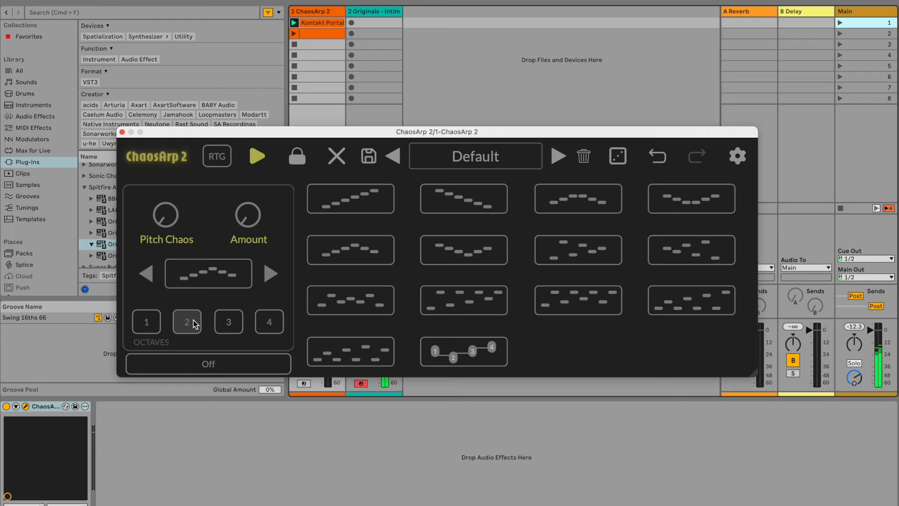
click(235, 319)
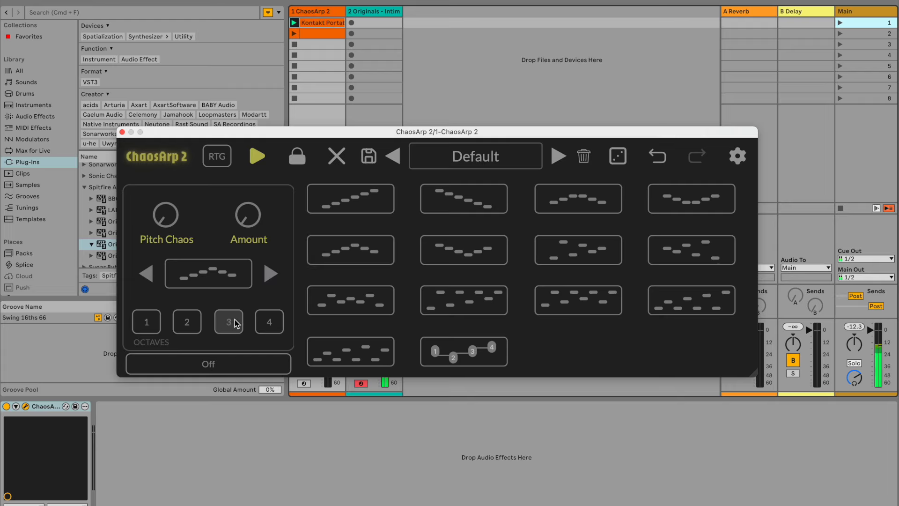
click(275, 321)
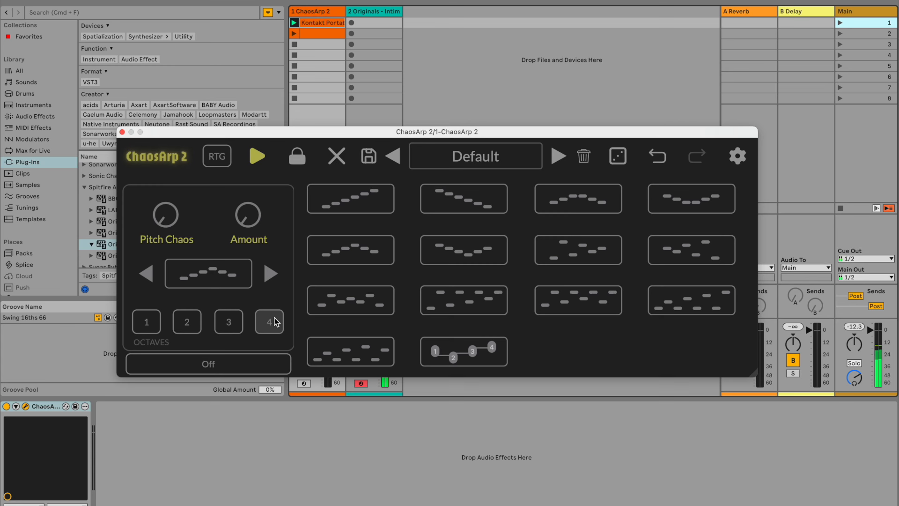
click(220, 271)
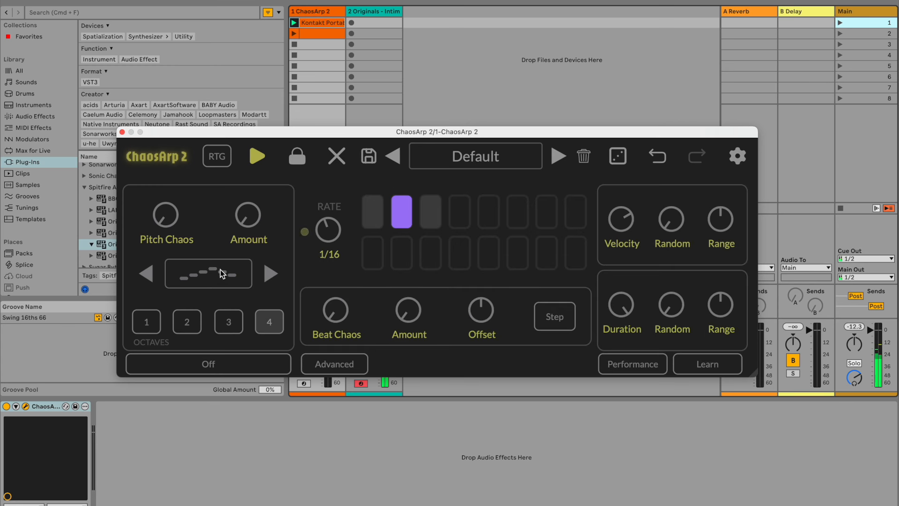
Try different arpeggio rates, including 1 and 1/2, return the rate to 1/16 and set the octave range to 1.
drag(330, 228, 340, 161)
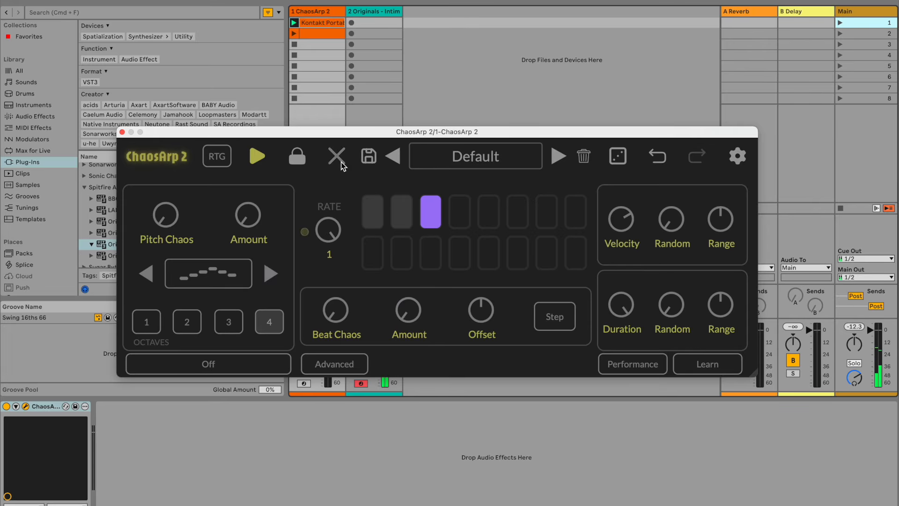
drag(331, 242, 330, 286)
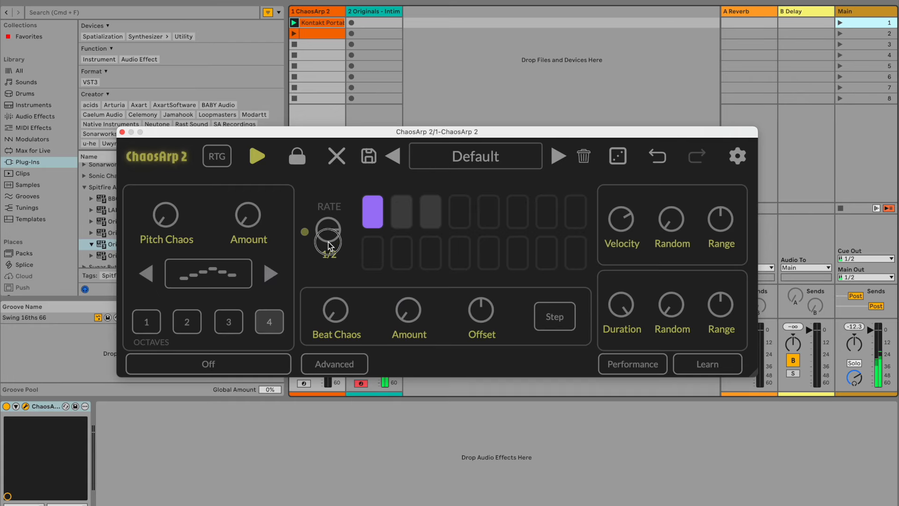
drag(328, 242, 325, 285)
double_click(331, 236)
drag(331, 236, 328, 127)
mouse_move(337, 224)
mouse_down()
mouse_move(328, 229)
mouse_move(335, 203)
mouse_move(336, 217)
mouse_up()
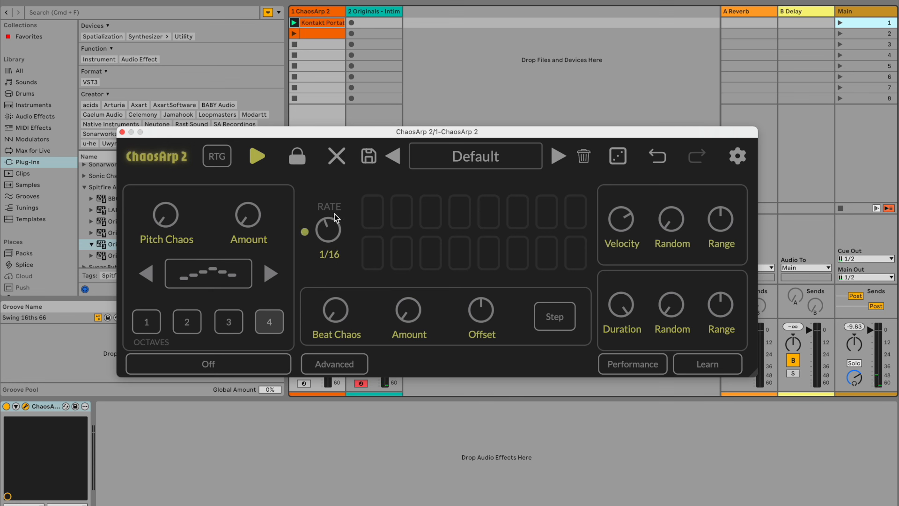
click(148, 325)
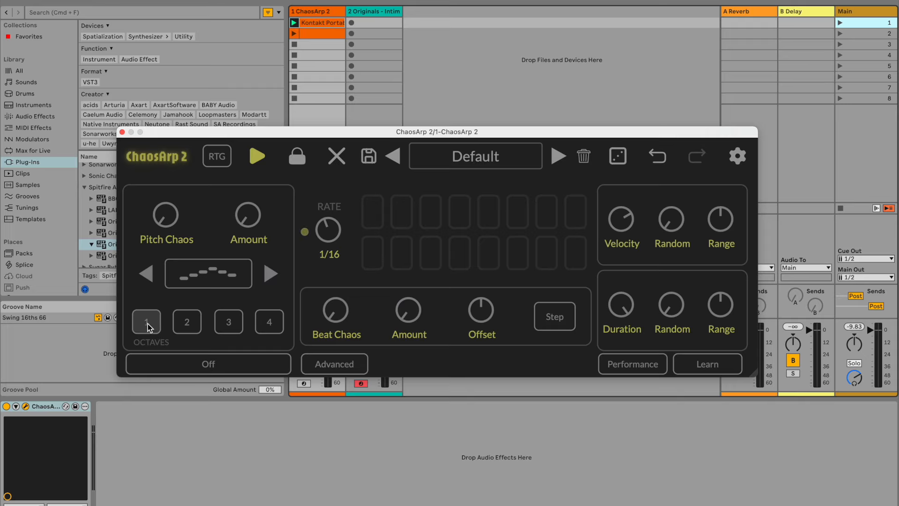
Play the second ChaosArp 2 clip in Step mode and open the step editor.
click(558, 327)
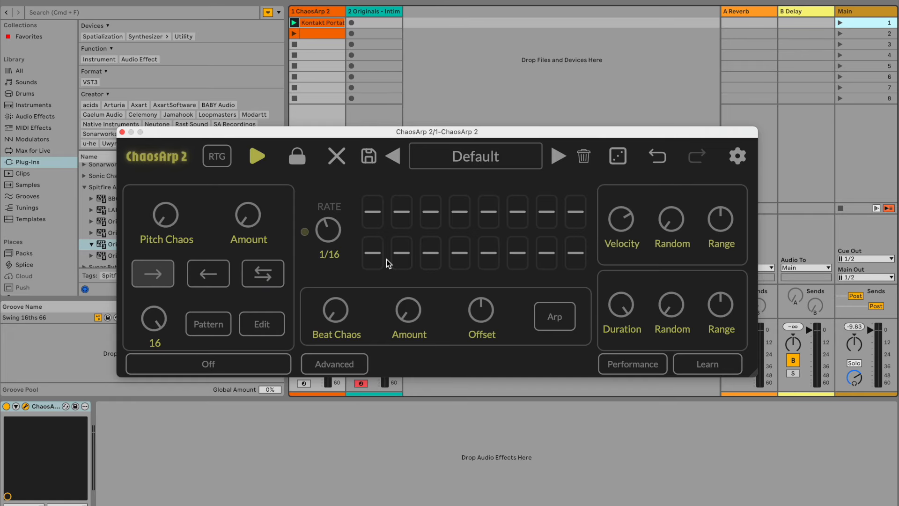
click(295, 34)
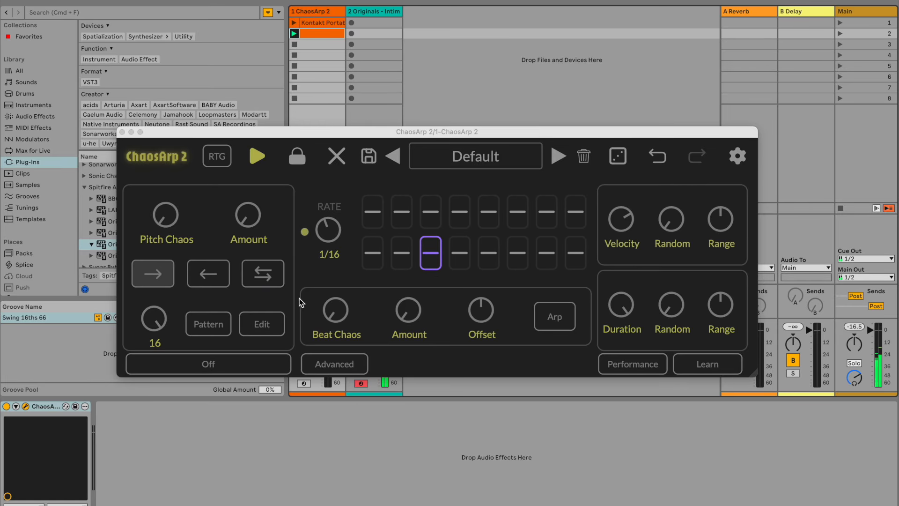
click(271, 328)
Set the pitch offsets of steps 2 to 6 to 2, -2, 3, -5 and 7.
drag(481, 208, 481, 180)
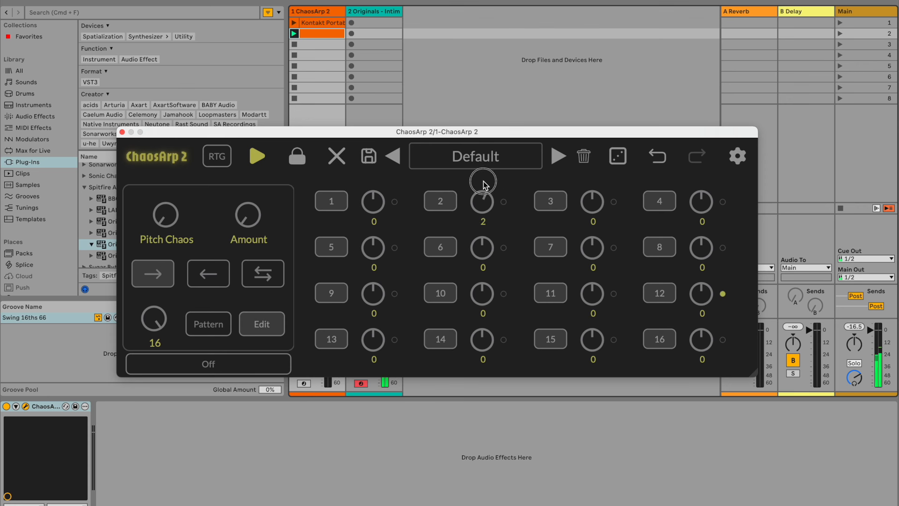
click(592, 212)
drag(593, 212, 594, 239)
drag(702, 201, 698, 174)
drag(373, 248, 377, 306)
drag(482, 255, 488, 197)
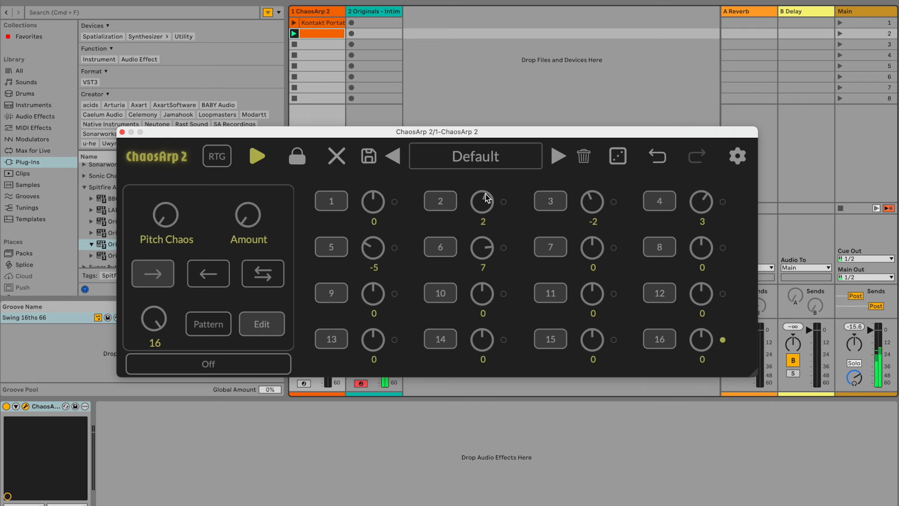
Set the pitch offsets of steps 7 to 12 to -8, 8, -9, 3, 5 and -4.
drag(593, 256, 593, 342)
drag(700, 256, 696, 161)
drag(373, 295, 383, 408)
drag(482, 300, 483, 266)
drag(593, 295, 599, 244)
drag(706, 298, 703, 333)
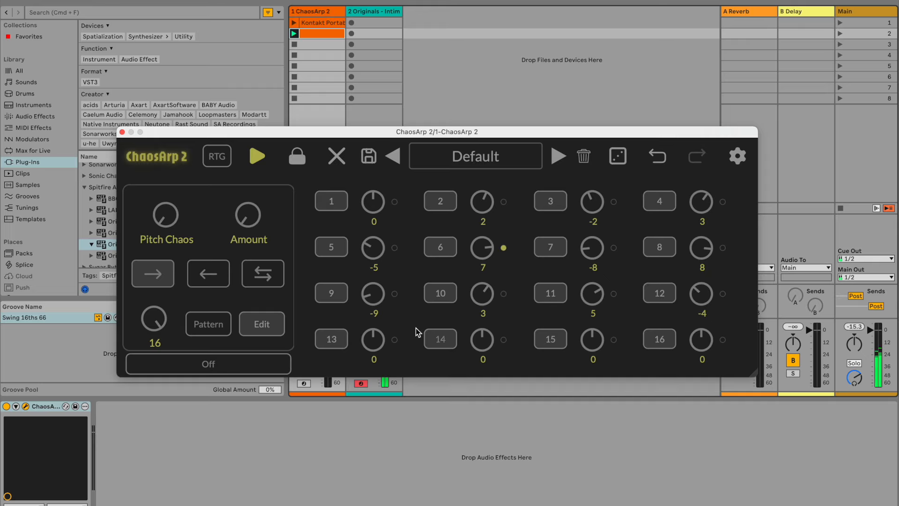
Set the pitch offsets of steps 13 to 16 to 4, -12, 7 and -12.
drag(372, 337, 376, 298)
drag(485, 340, 483, 452)
drag(485, 337, 484, 371)
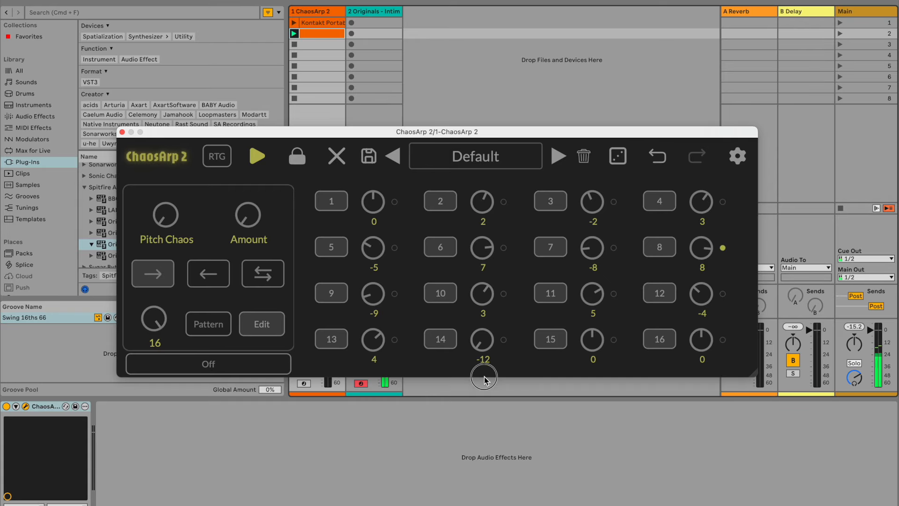
drag(594, 342, 596, 267)
drag(702, 341, 683, 501)
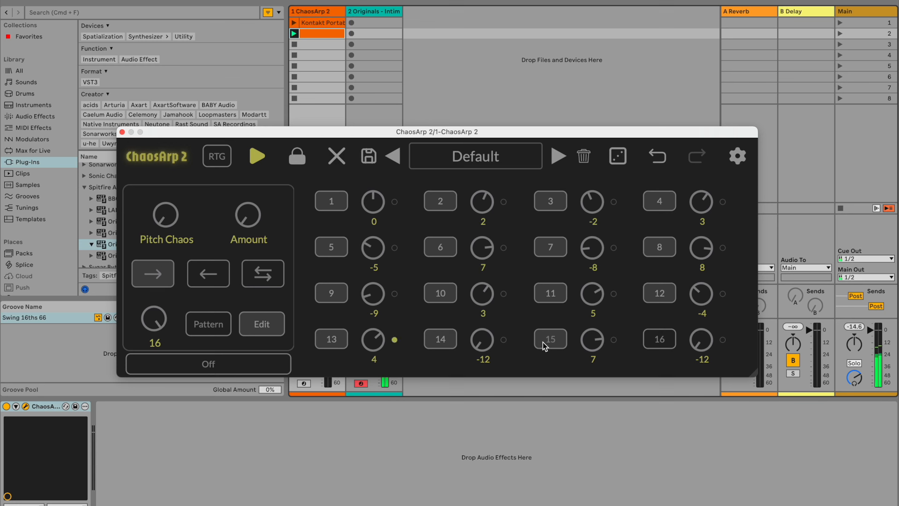
Turn off steps 14, 9, 7, 4, 2 and 5, and raise the pitch offset of step 13 to 5.
click(436, 343)
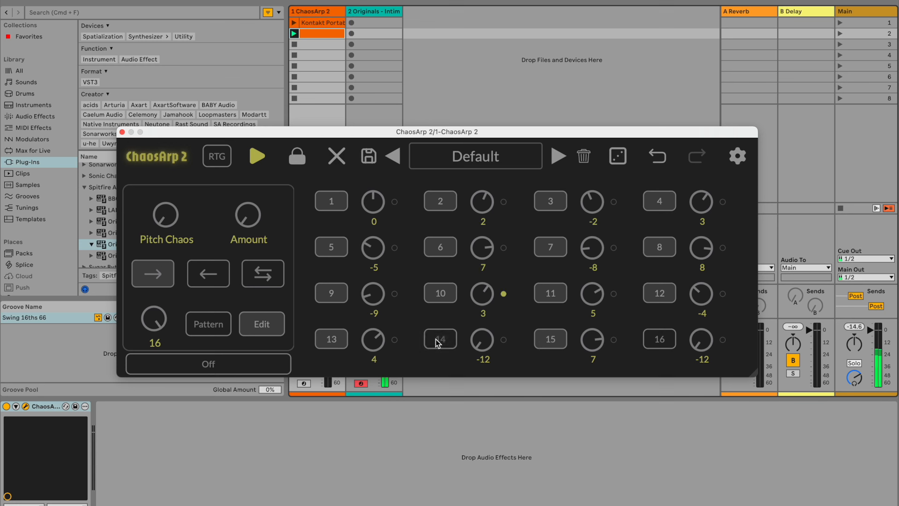
click(341, 297)
click(542, 252)
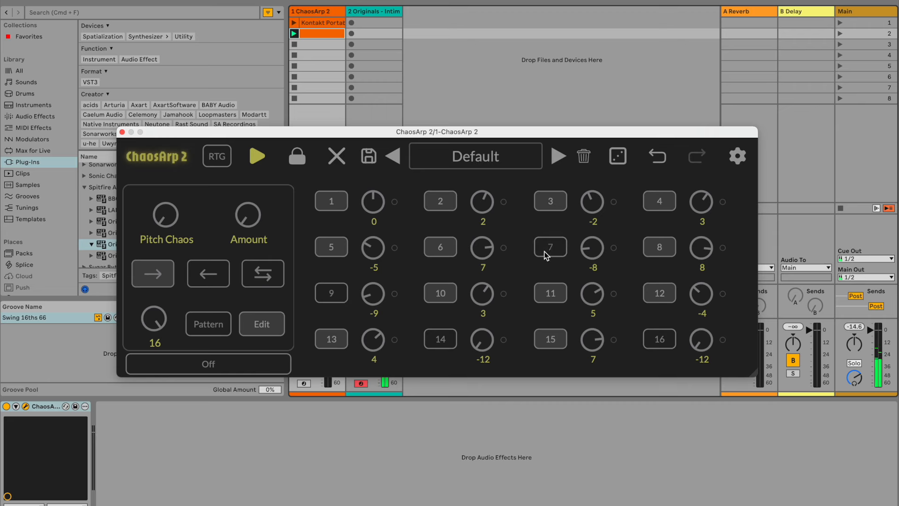
click(655, 206)
click(446, 202)
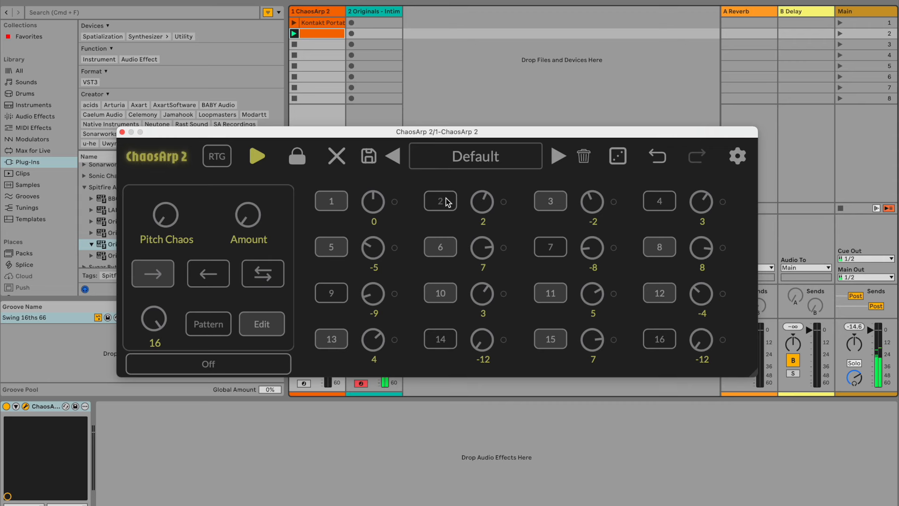
drag(380, 339, 379, 331)
click(332, 247)
Shorten the sequence to 11 steps, try backward playback and settle on the back-and-forth direction.
drag(152, 323, 155, 363)
drag(158, 329, 156, 361)
click(210, 278)
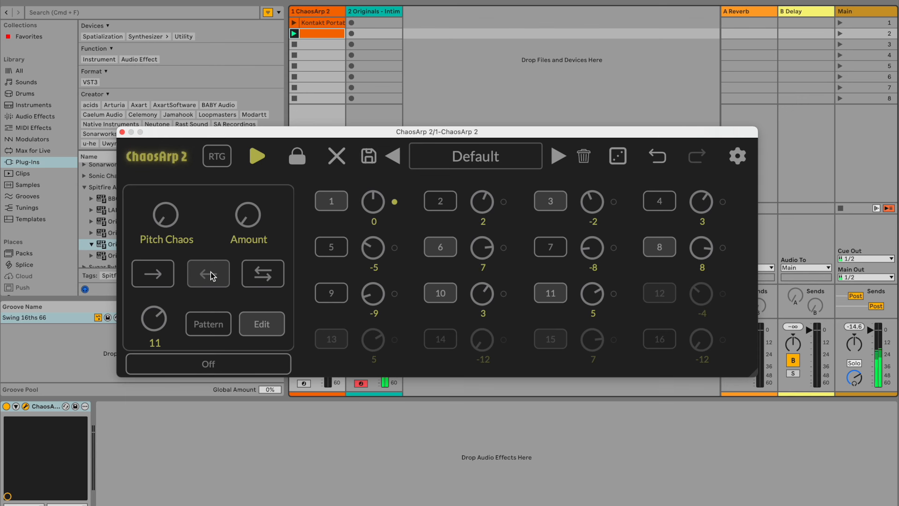
click(263, 282)
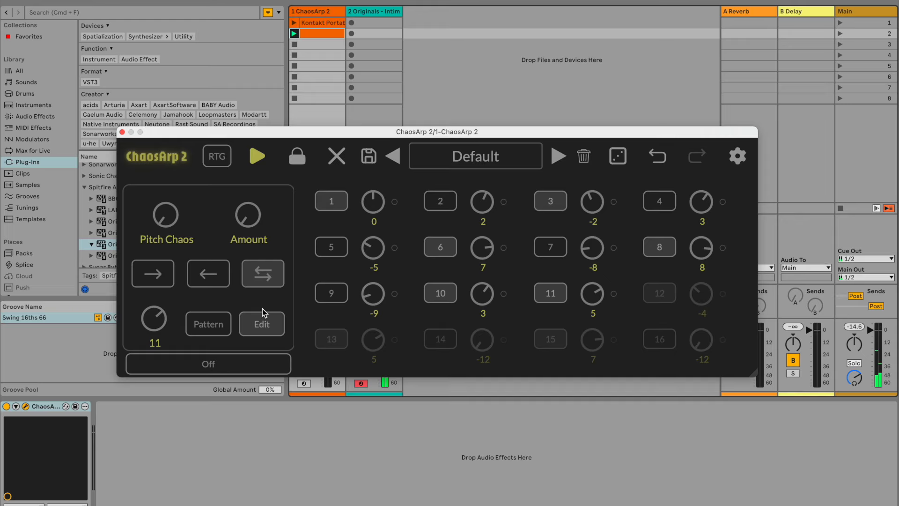
Browse the step patterns, load the 5ths pattern and set the sequence length to 16 steps.
click(209, 325)
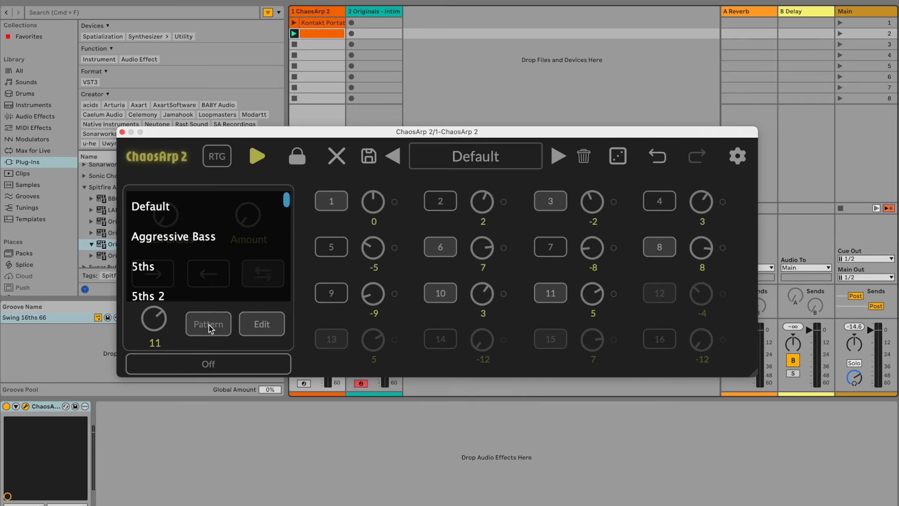
scroll(218, 271, down, 5)
scroll(218, 275, down, 5)
scroll(217, 271, up, 5)
scroll(218, 271, down, 1)
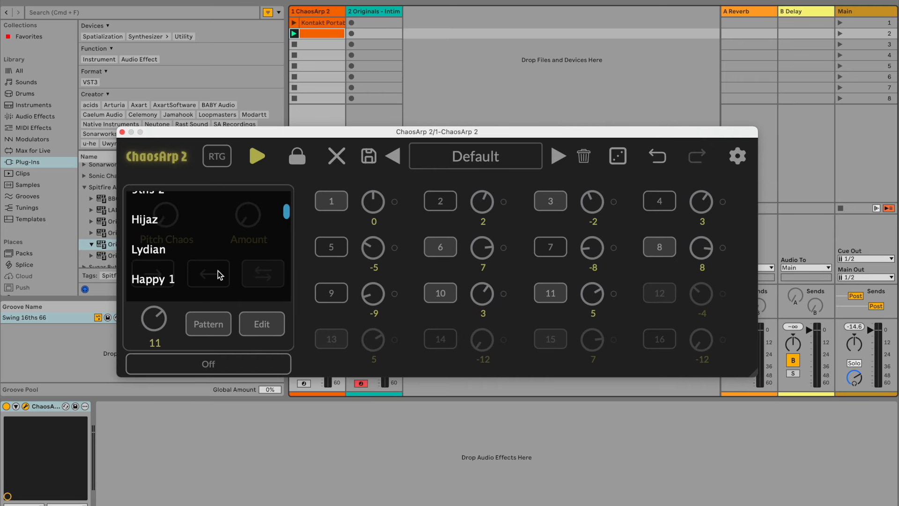
scroll(193, 246, up, 3)
click(162, 238)
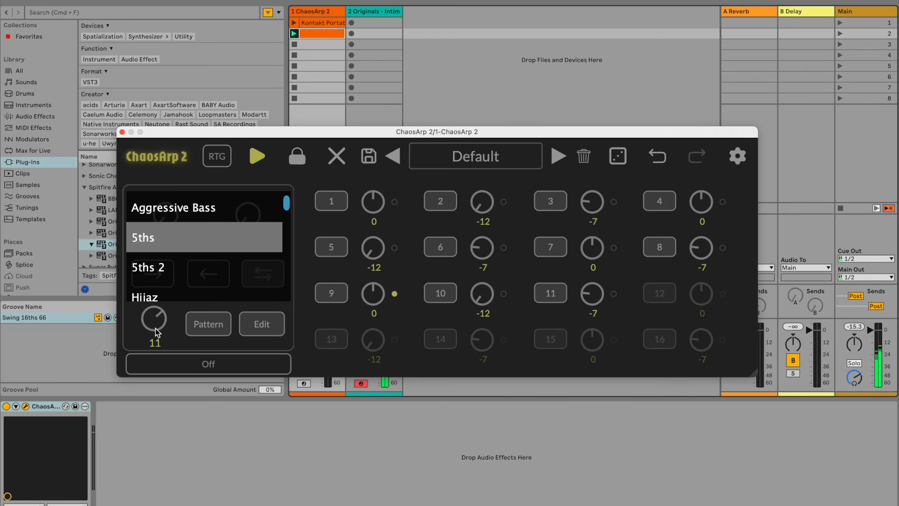
drag(156, 324, 148, 221)
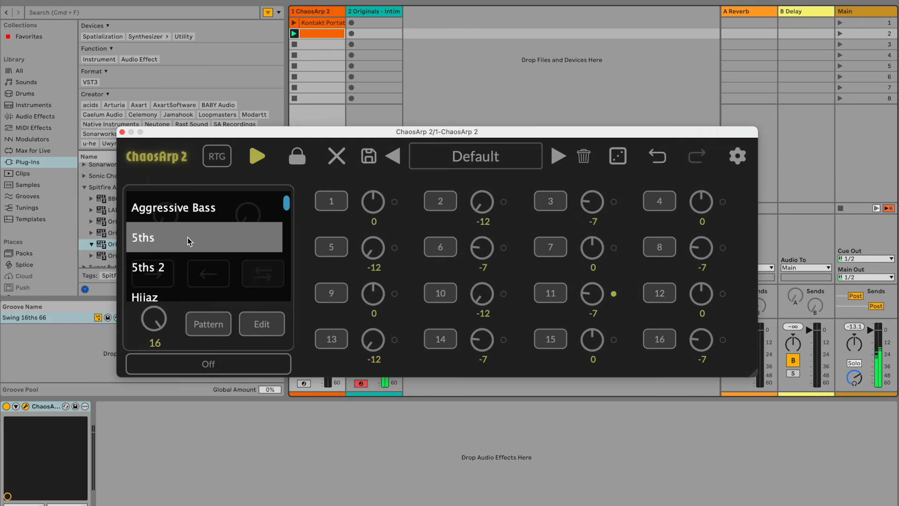
Replace the step pattern with the Lydian pattern and look further through the pattern list.
scroll(203, 274, down, 2)
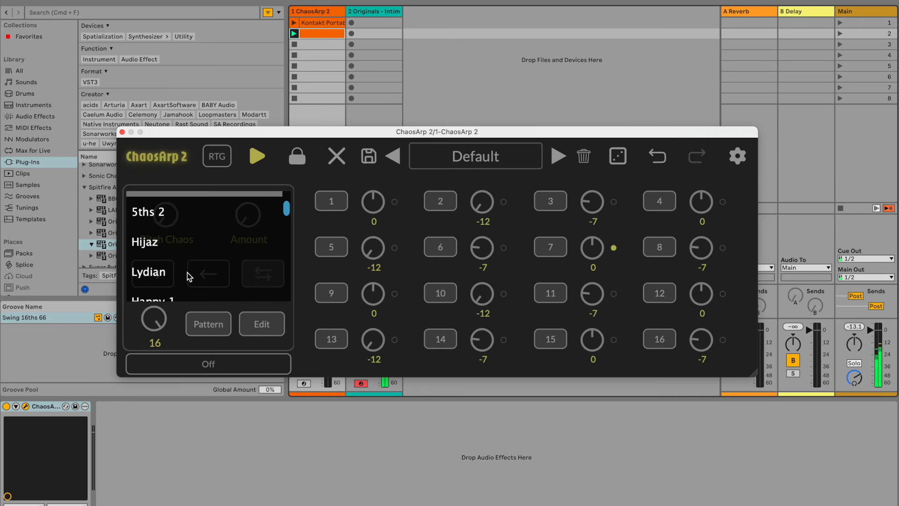
click(187, 272)
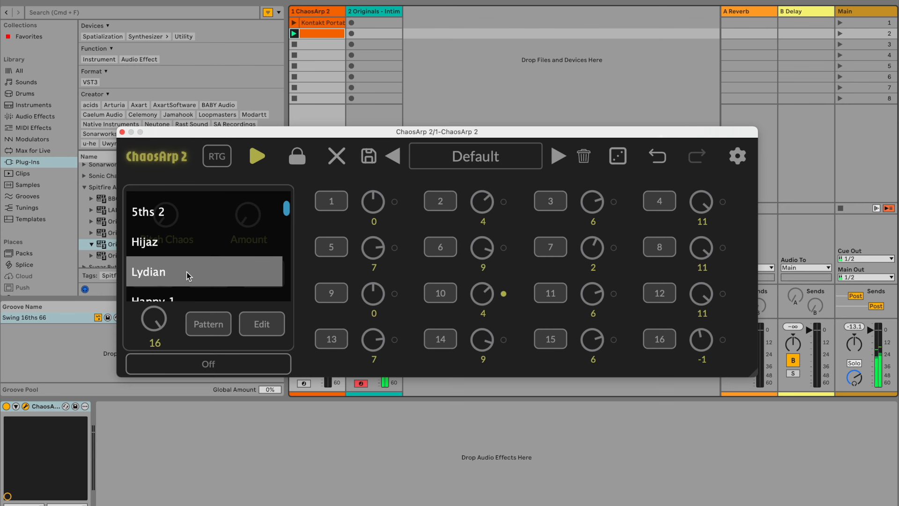
scroll(186, 271, down, 1)
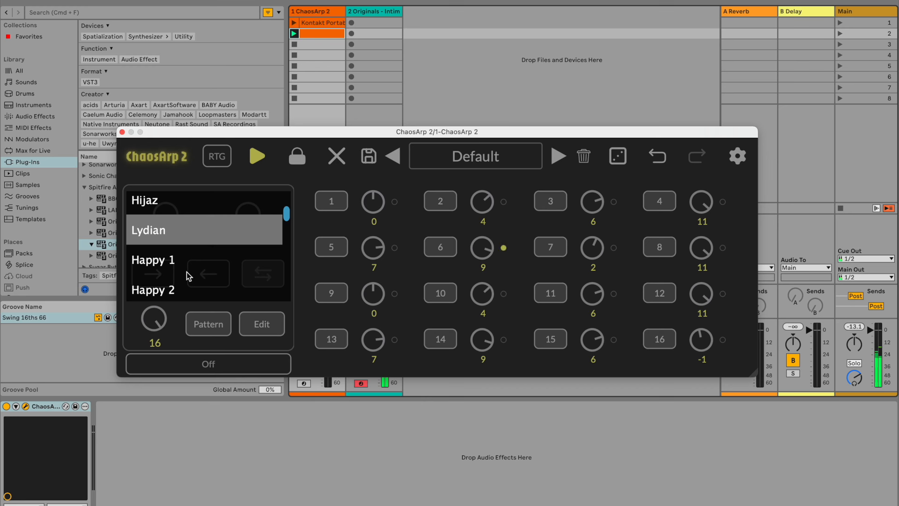
Try the Happy 2 step pattern, followed by the Modern Minor 3 pattern.
click(169, 290)
scroll(169, 290, down, 3)
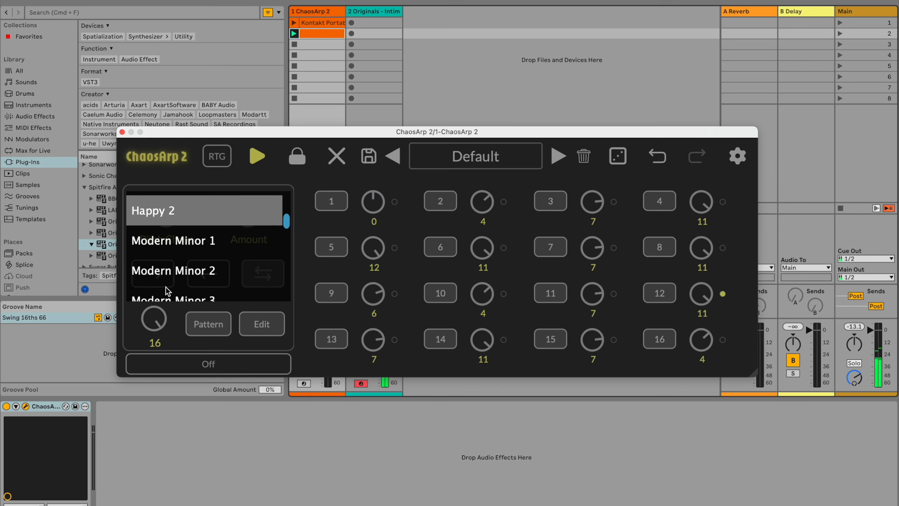
scroll(167, 290, down, 2)
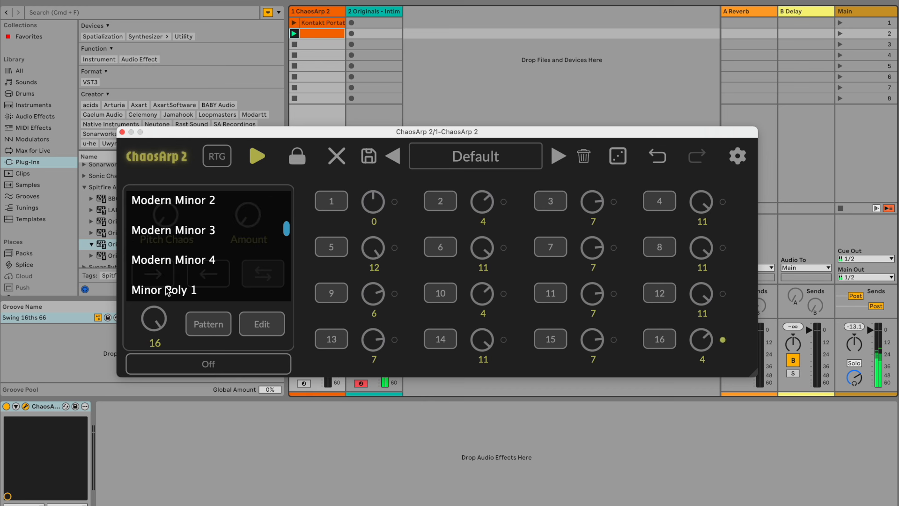
click(181, 236)
Load the Pentarp 3 step pattern and close the pattern list.
scroll(182, 236, down, 2)
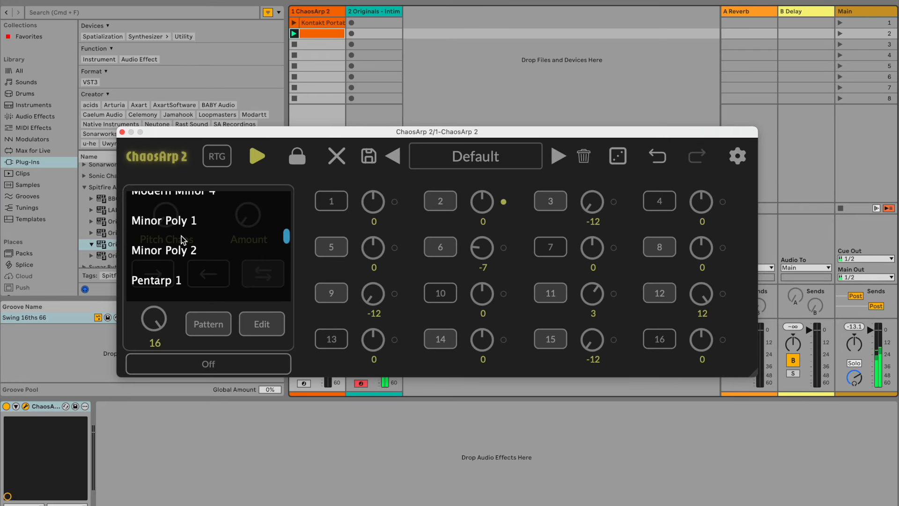
scroll(170, 268, down, 2)
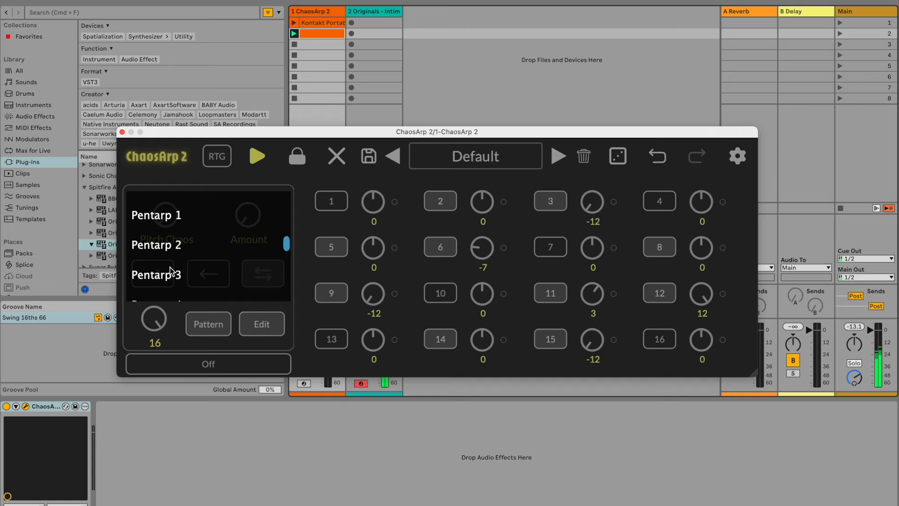
click(160, 274)
scroll(159, 274, down, 4)
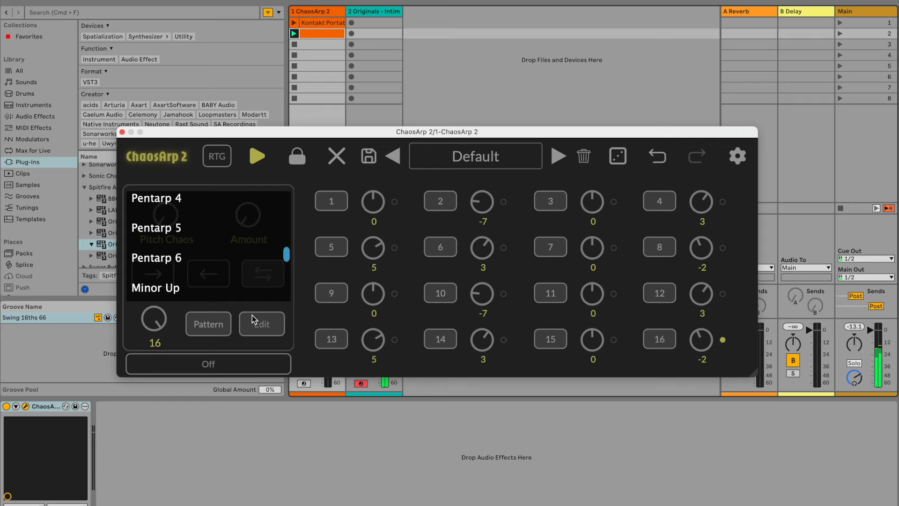
click(241, 329)
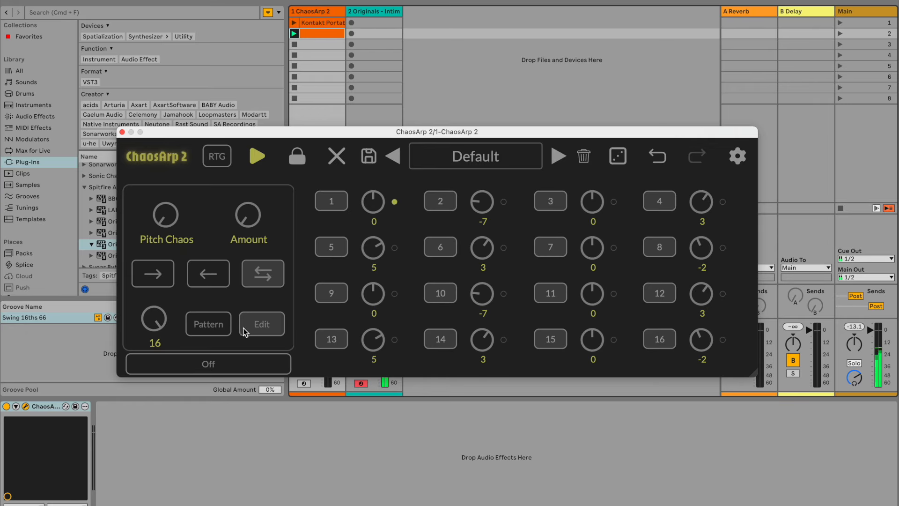
Shorten the sequence to 11 steps with steps 10 and 5 off, and set playback to forward after trying backward.
click(219, 273)
drag(152, 335, 150, 401)
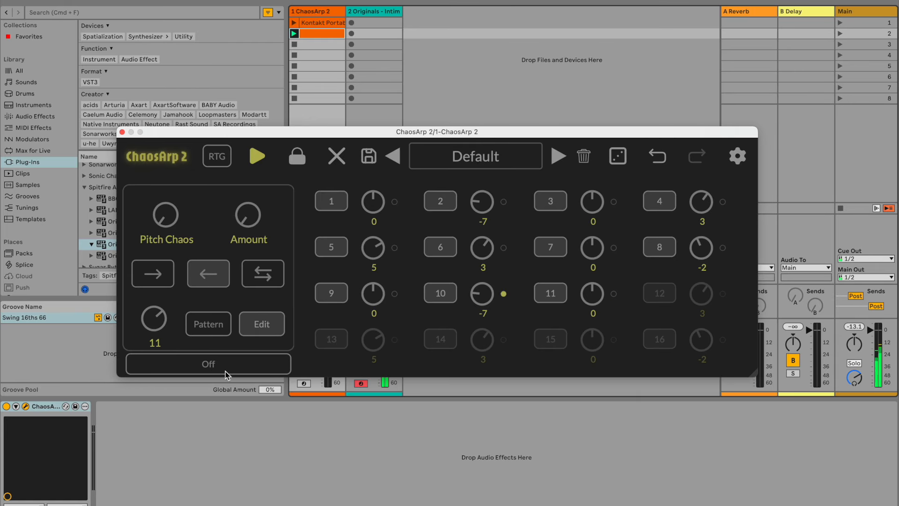
click(438, 295)
click(341, 251)
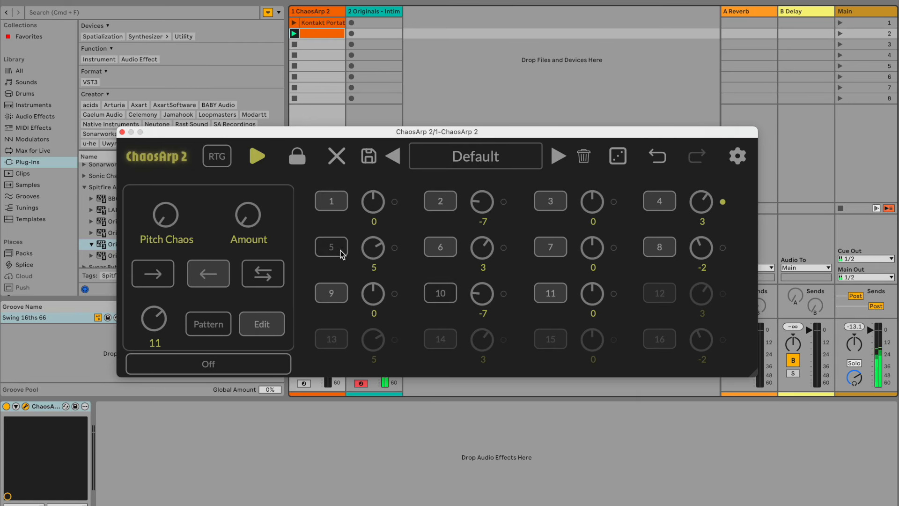
click(147, 273)
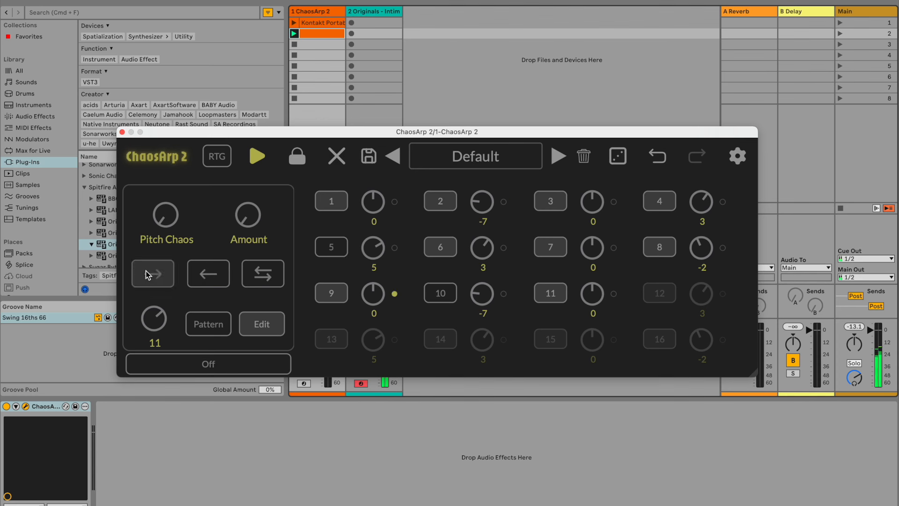
click(265, 327)
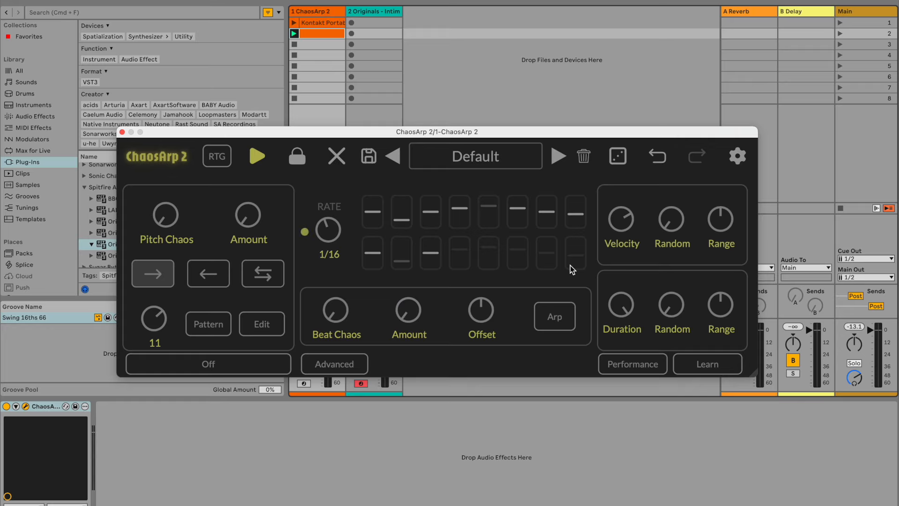
Lower the note velocity, raise its Random amount to about 73% and increase its Range.
mouse_move(621, 229)
mouse_move(623, 307)
drag(620, 222, 620, 344)
drag(669, 217, 664, 137)
drag(673, 219, 669, 151)
drag(672, 219, 668, 167)
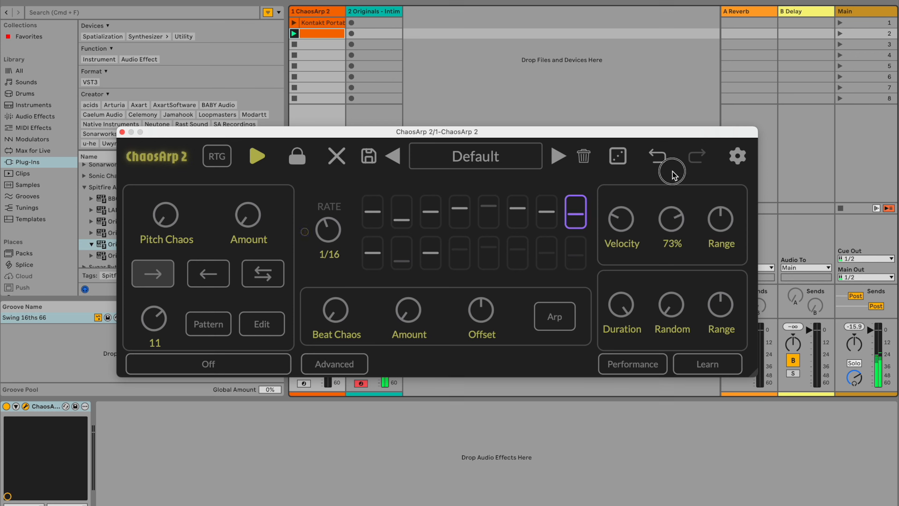
drag(720, 213, 742, 120)
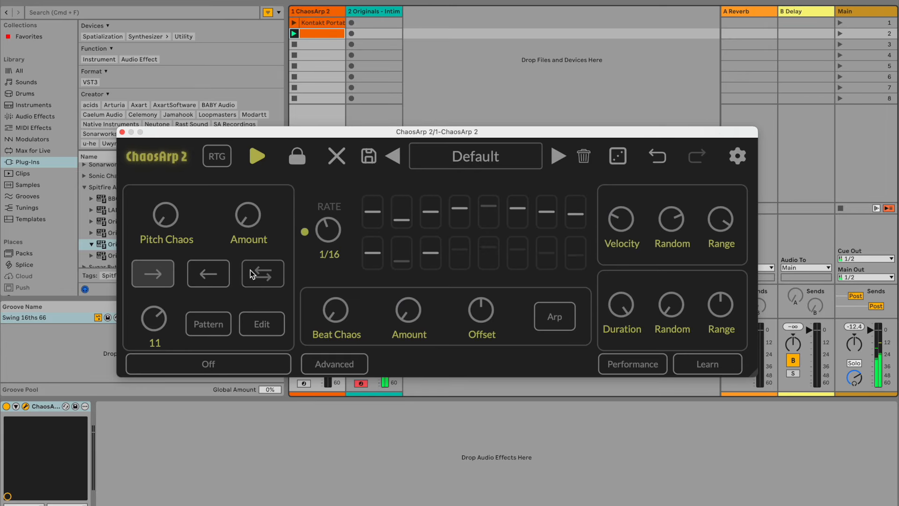
Turn steps 5 and 10 of the sequence back on and close the step editor.
click(261, 323)
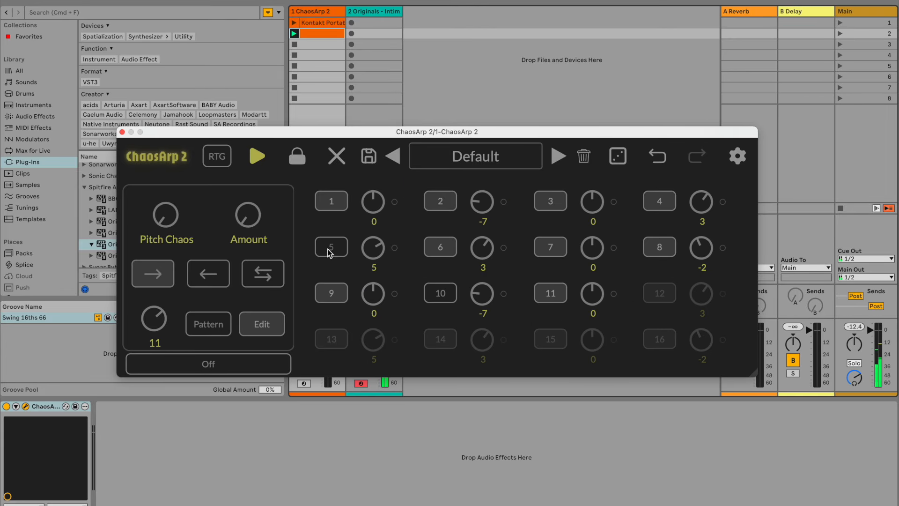
click(269, 328)
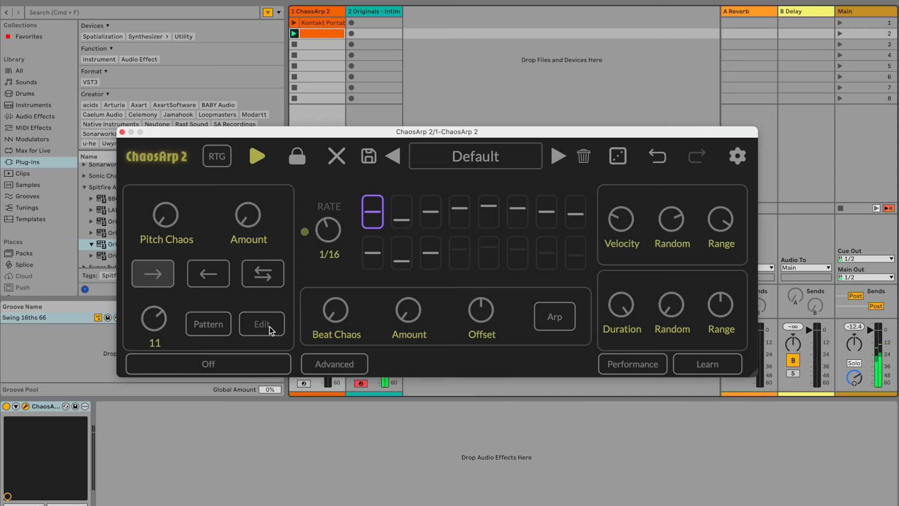
Shorten the note duration, raise its Random amount to about 74% and turn its Range up to the maximum.
drag(622, 305, 602, 465)
drag(671, 306, 676, 182)
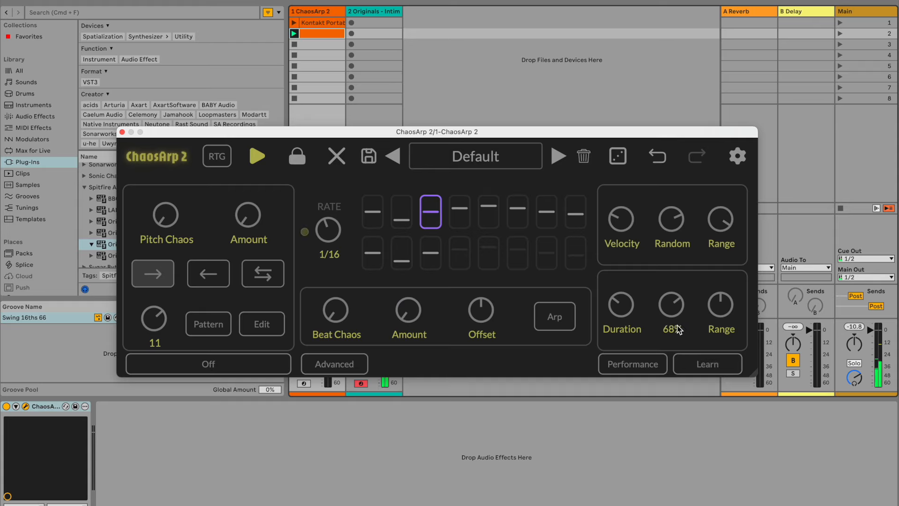
drag(677, 314, 717, 151)
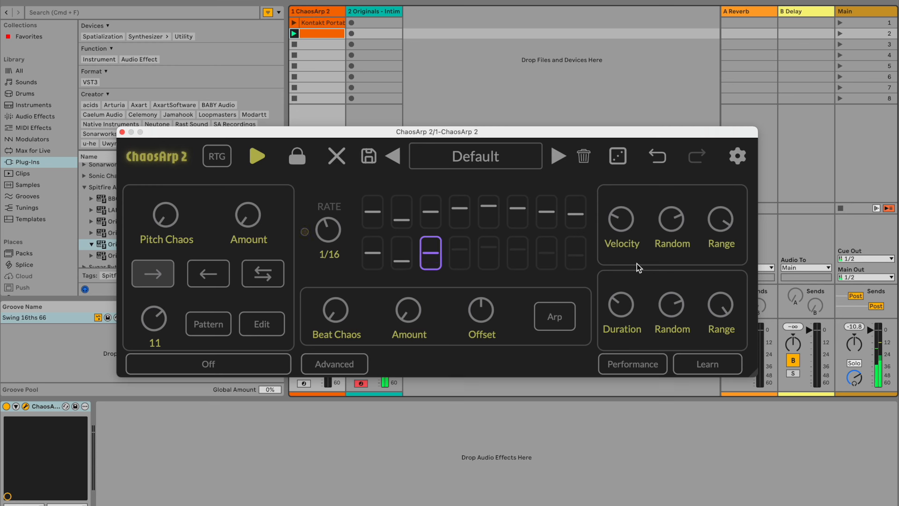
Raise the velocity and the duration, and turn the Random amount of both down to the minimum.
drag(621, 305, 623, 157)
drag(621, 226, 628, 194)
mouse_move(628, 234)
mouse_down()
mouse_move(625, 220)
mouse_move(627, 232)
mouse_up()
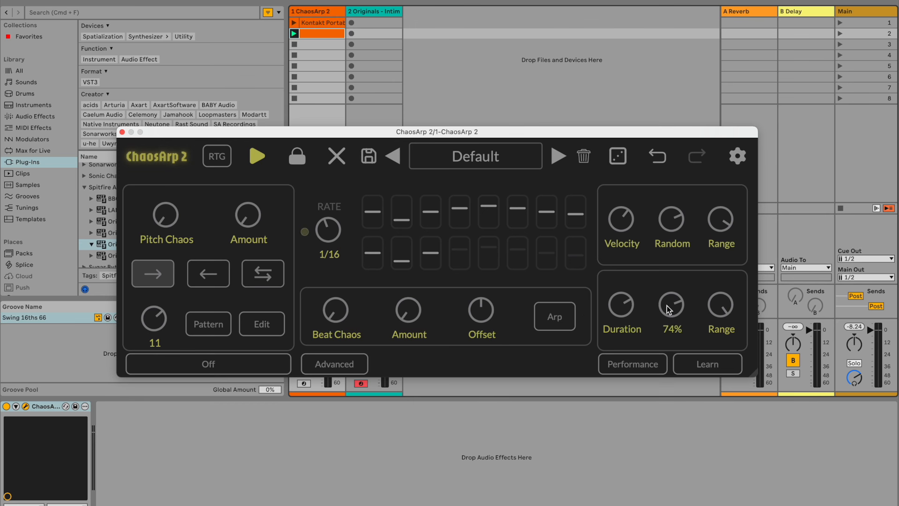
drag(672, 213, 628, 455)
drag(621, 219, 620, 215)
click(621, 294)
drag(621, 294, 621, 258)
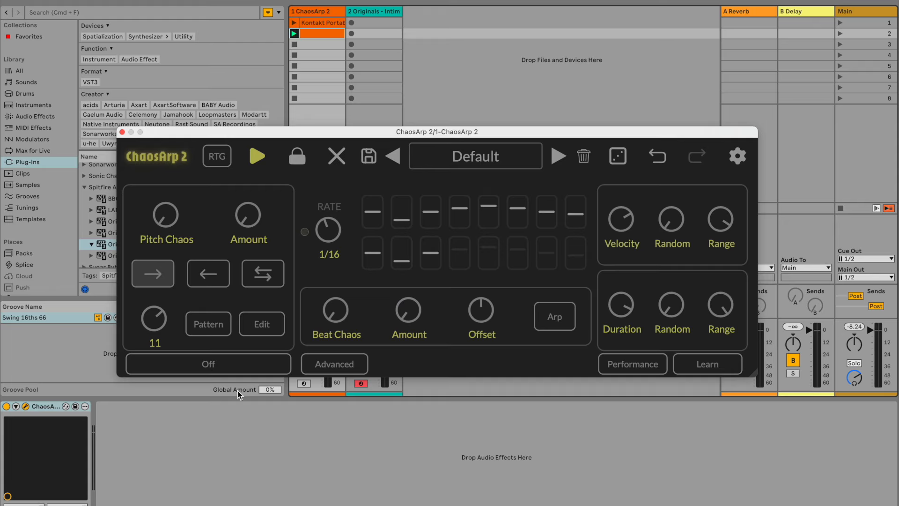
Open the key and scale settings, try C with Mnr Pent, and return to Minor with the key set to Off.
click(227, 364)
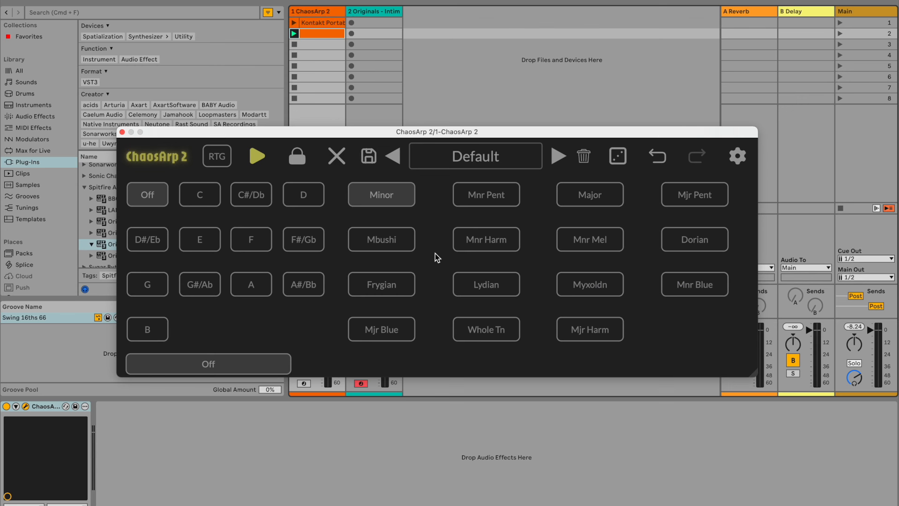
click(187, 201)
click(483, 206)
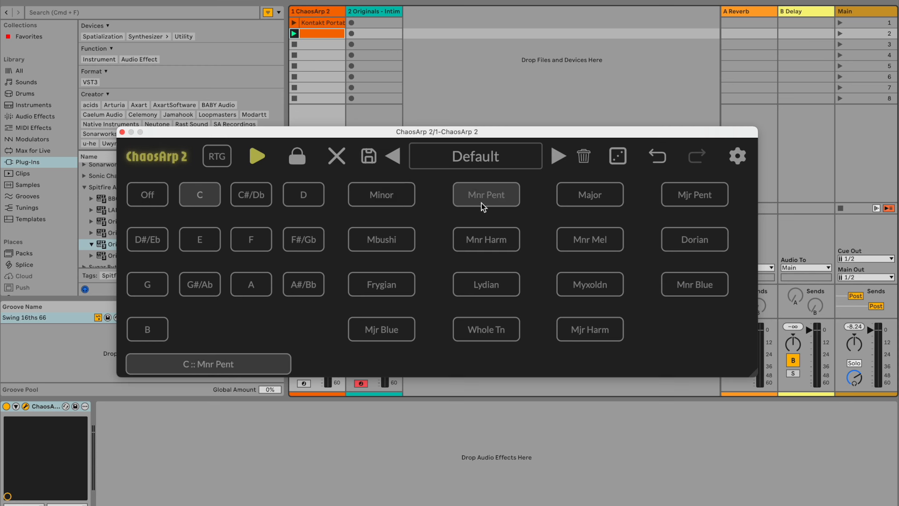
click(386, 196)
click(151, 196)
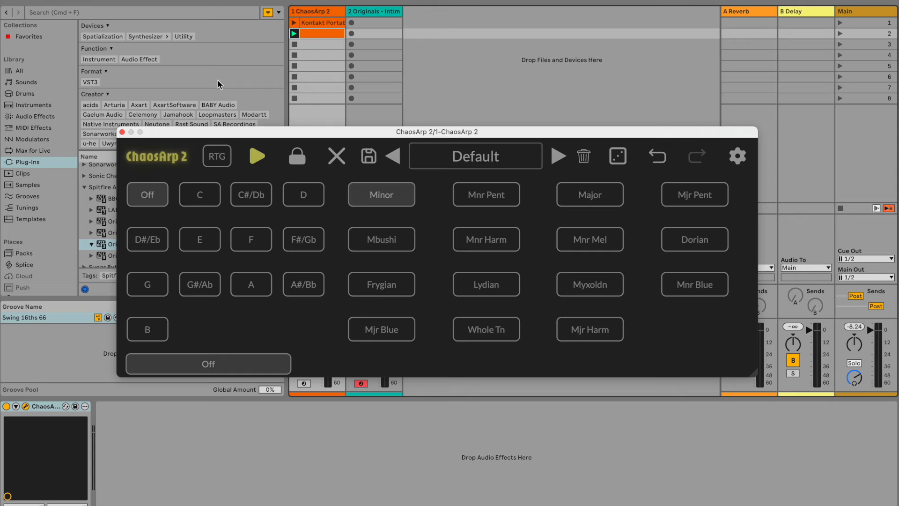
Launch the second clip of the ChaosArp 2 track and try C#/Db Minor, D Minor and D Major.
click(293, 34)
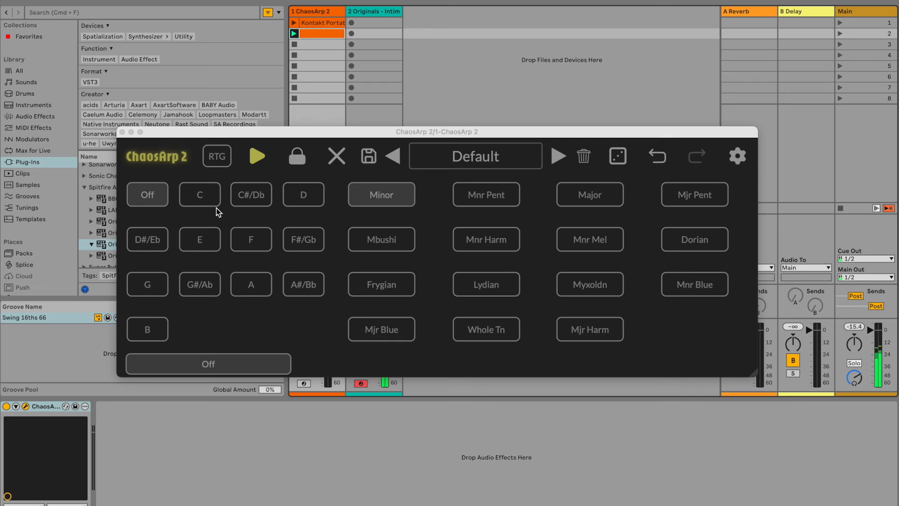
click(241, 195)
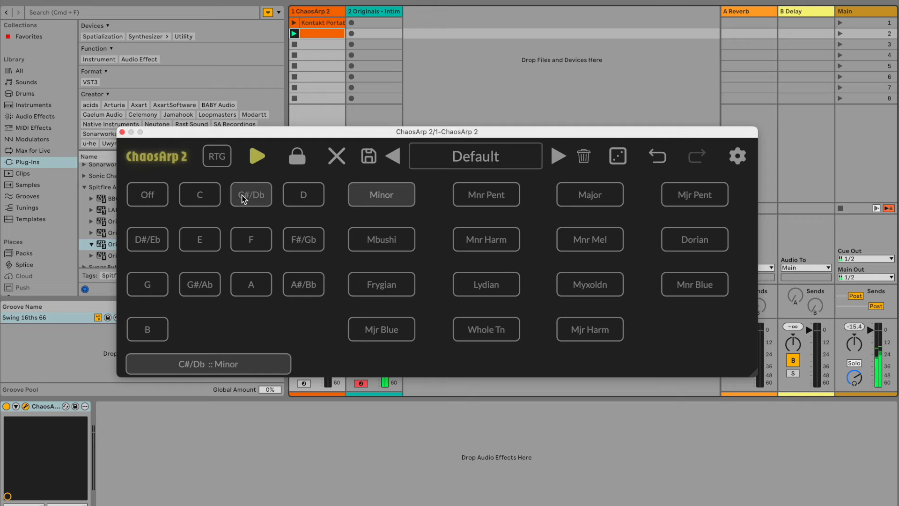
click(299, 198)
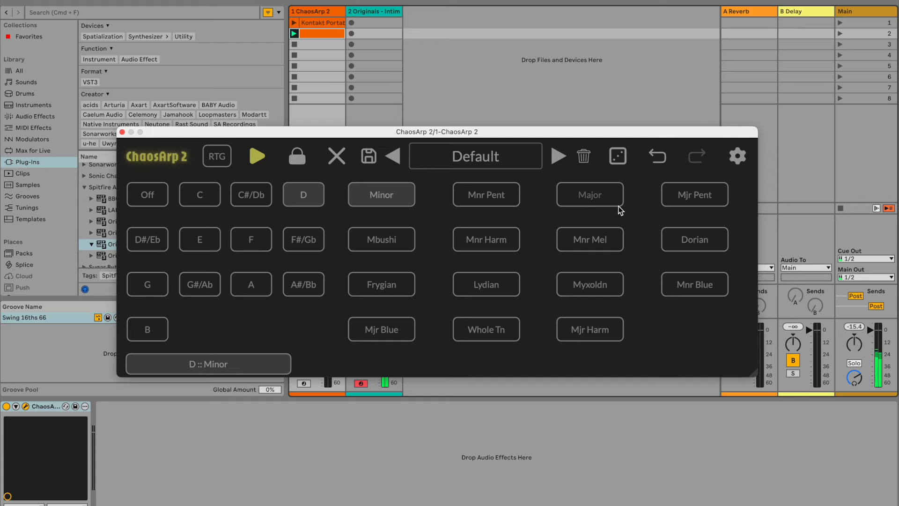
click(601, 201)
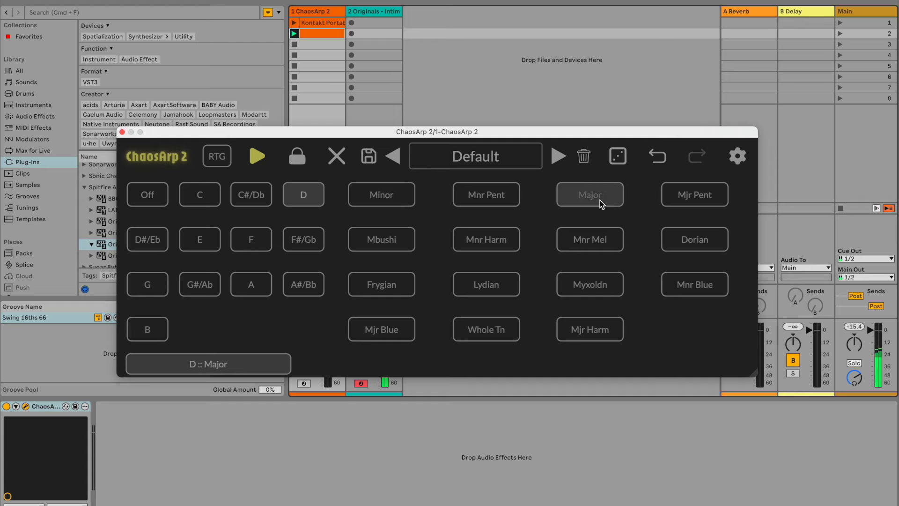
Audition the Major scale in the keys C#/Db, E, F, G#/Ab and D#/Eb.
click(260, 198)
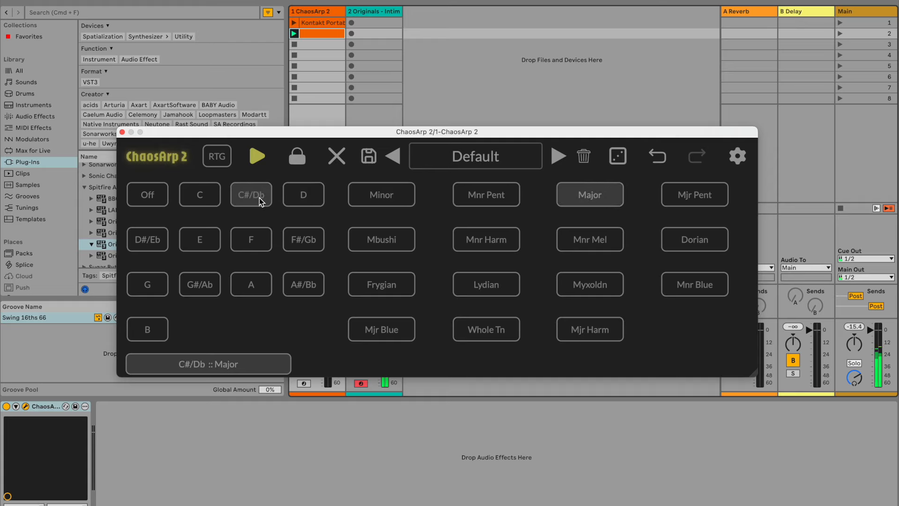
click(196, 246)
click(252, 244)
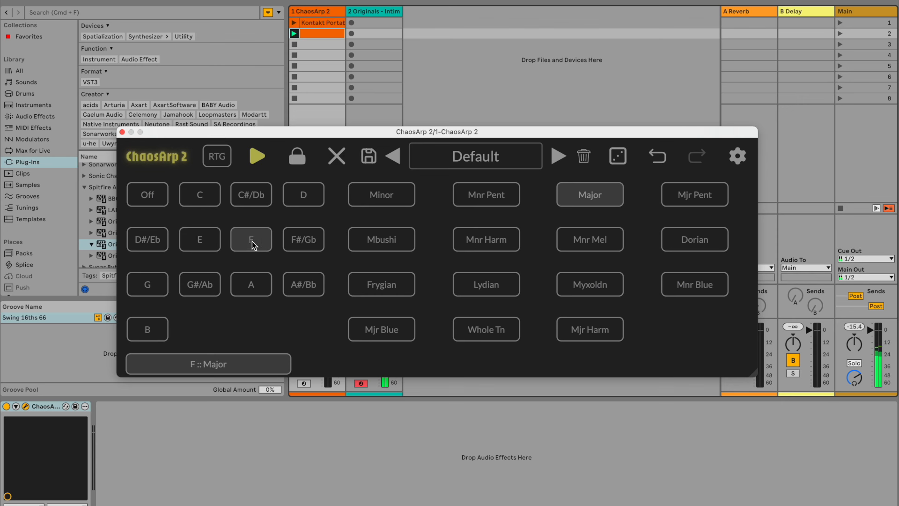
click(202, 289)
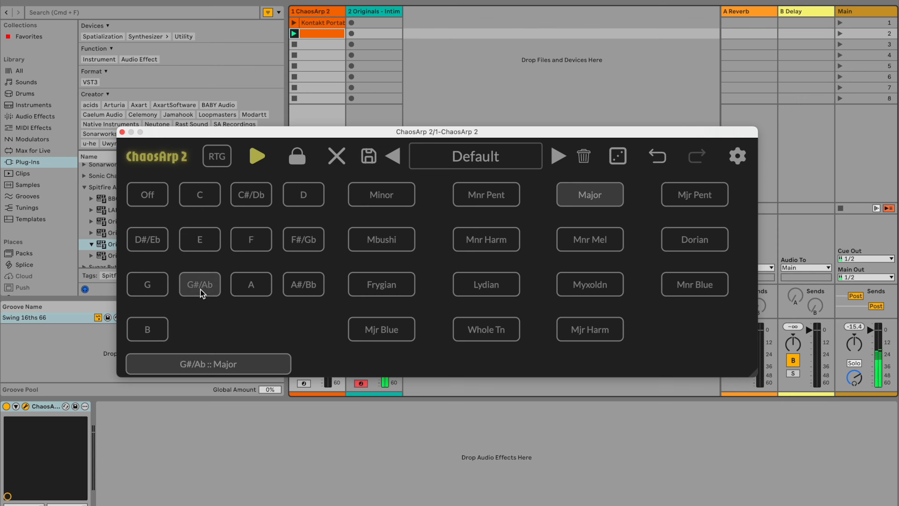
click(152, 233)
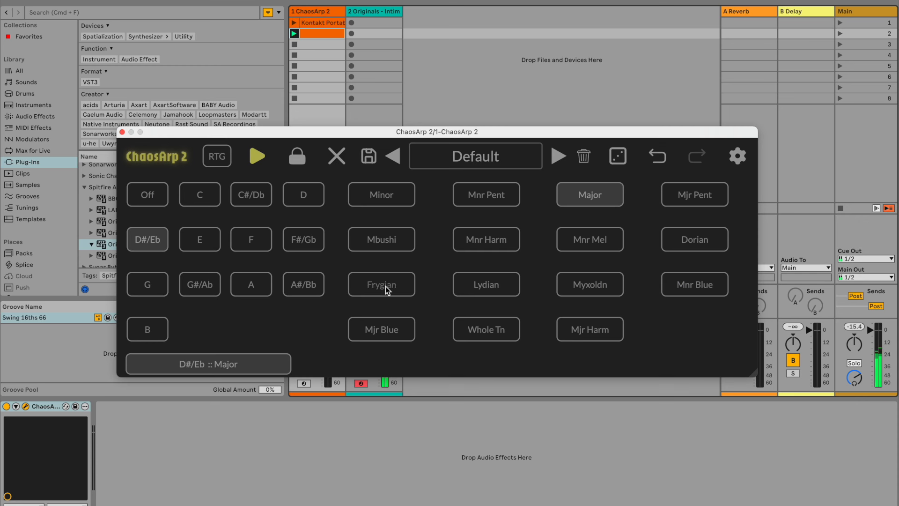
Audition the Frygian scale in D#/Eb and C, followed by the Myxoldn scale in C.
click(397, 290)
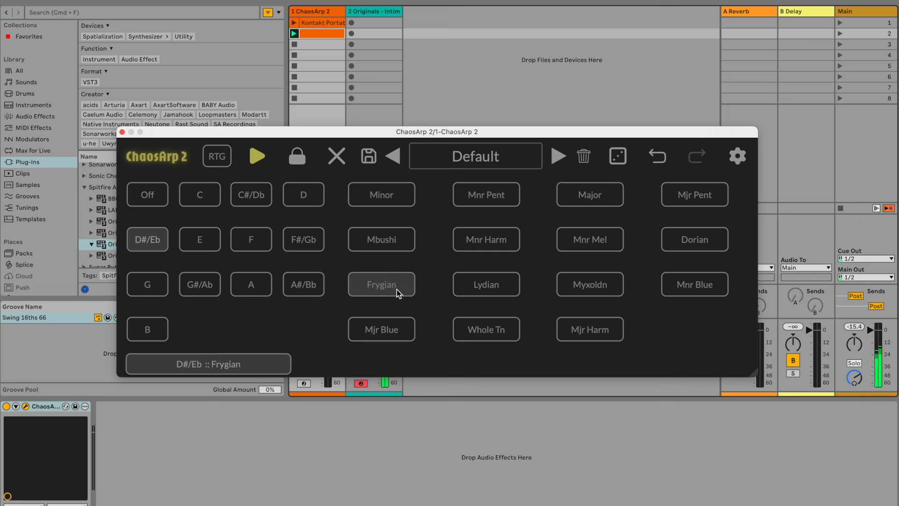
click(203, 200)
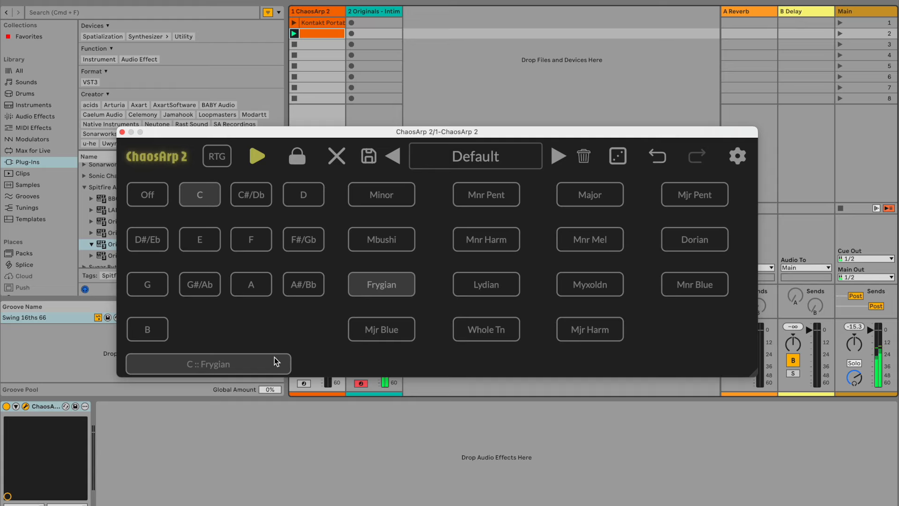
click(583, 288)
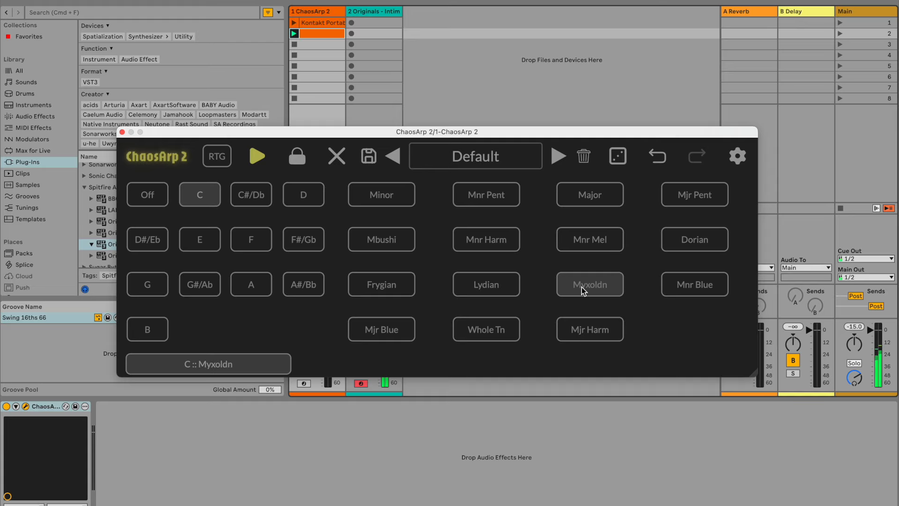
Change the scale to Mnr Mel and move its key from C through C#/Db to E.
click(589, 245)
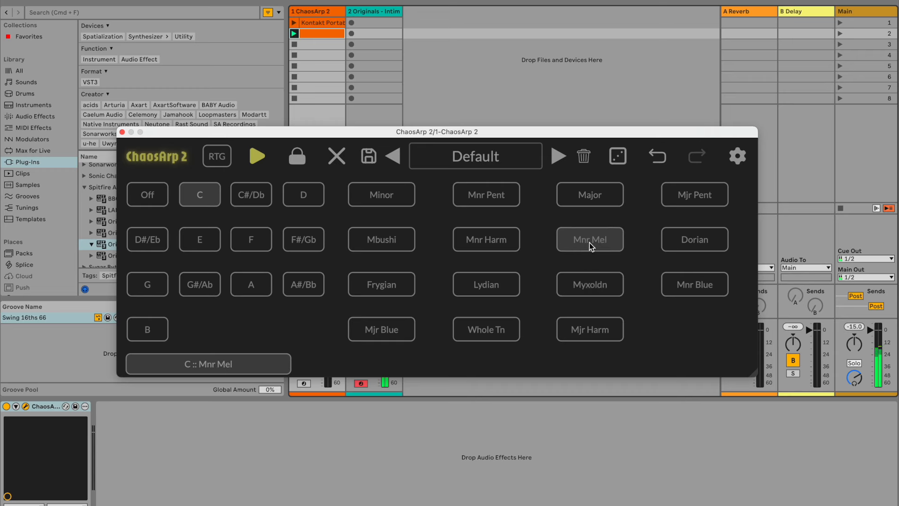
click(249, 198)
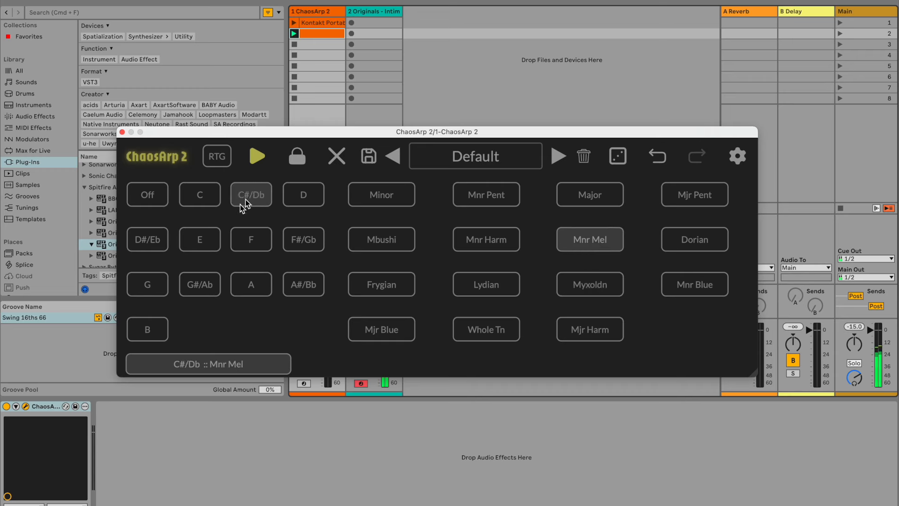
click(198, 236)
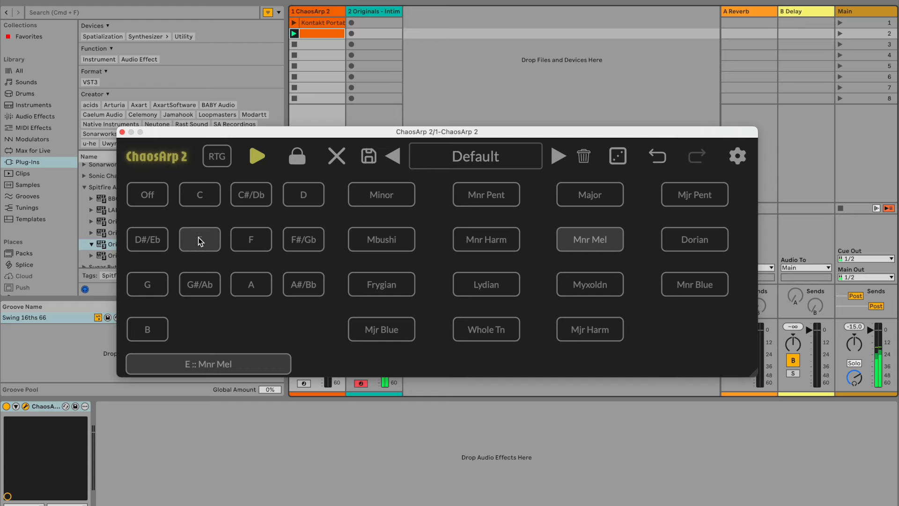
Audition the Mnr Mel scale in A#/Bb, followed by Whole Tn in the keys A#/Bb, G#/Ab and A#/Bb.
click(294, 283)
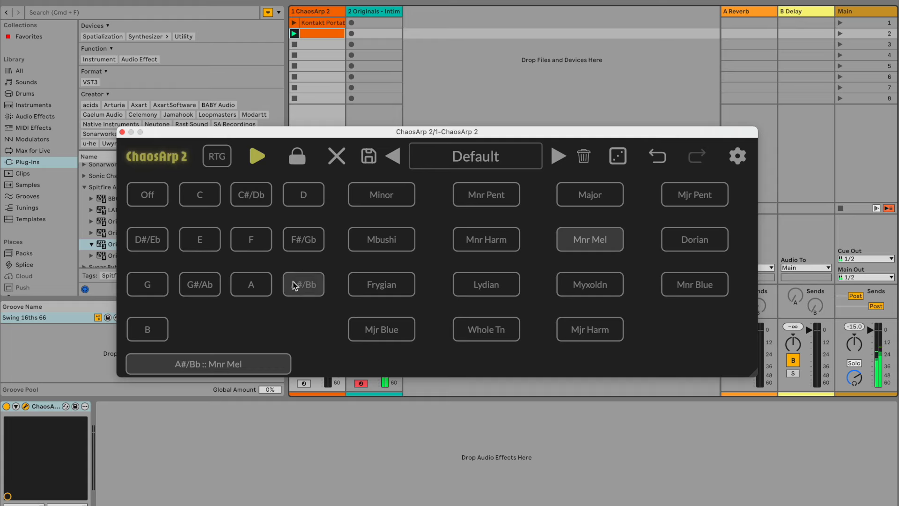
click(467, 328)
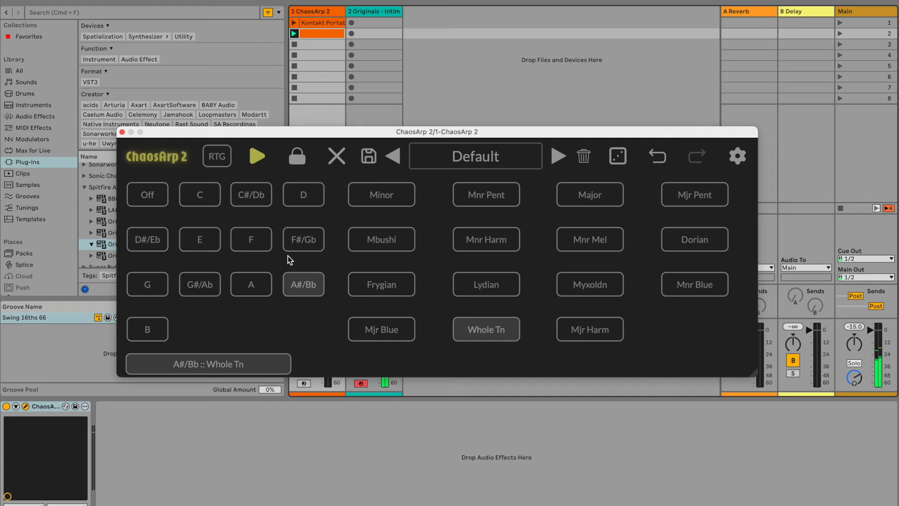
click(210, 285)
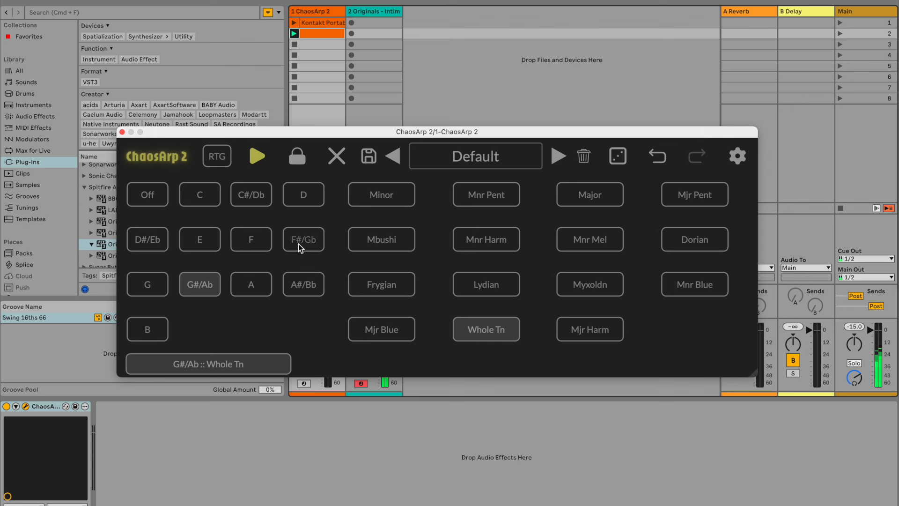
click(296, 275)
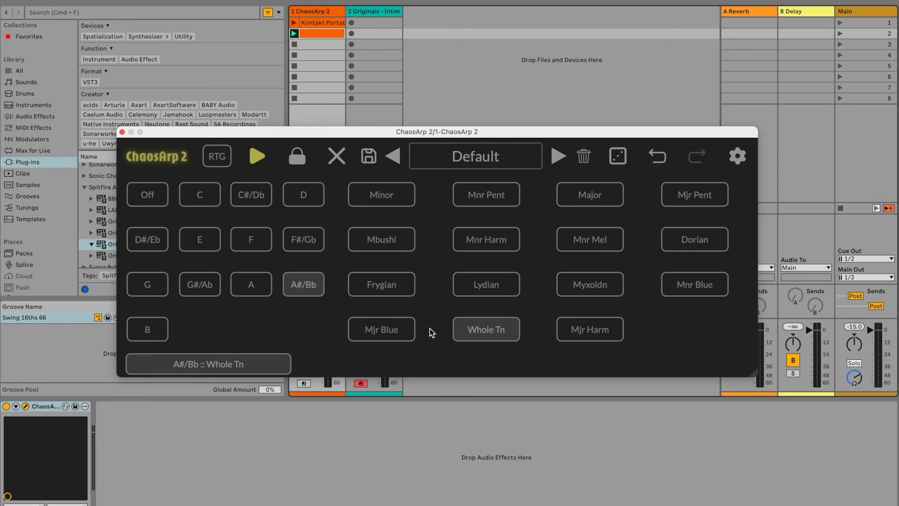
Turn the key setting Off, reset the scale to Minor and return to the main view.
click(268, 361)
click(268, 362)
click(158, 196)
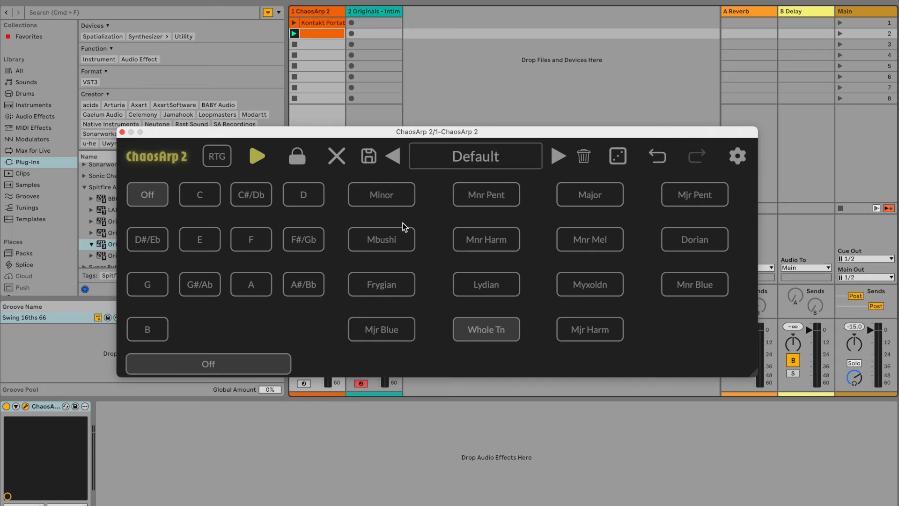
click(379, 195)
click(239, 373)
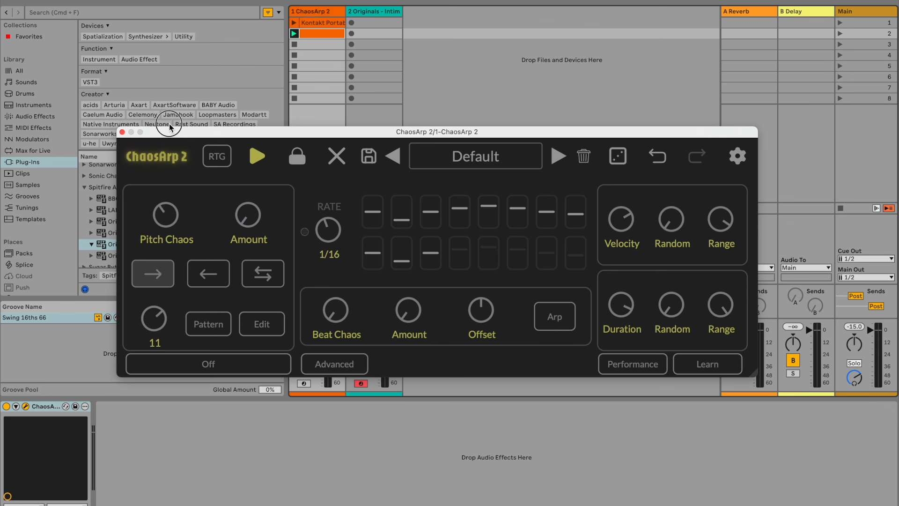
Sweep Pitch Chaos up and down through several levels and turn its Amount down to minimum.
drag(174, 195, 187, 112)
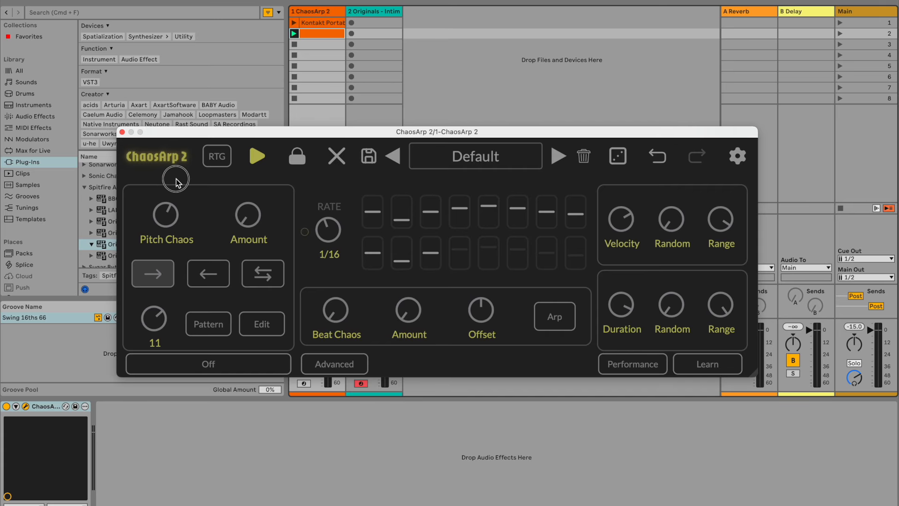
drag(173, 193, 169, 245)
drag(170, 216, 179, 180)
drag(171, 212, 171, 178)
drag(167, 215, 171, 167)
drag(252, 221, 265, 370)
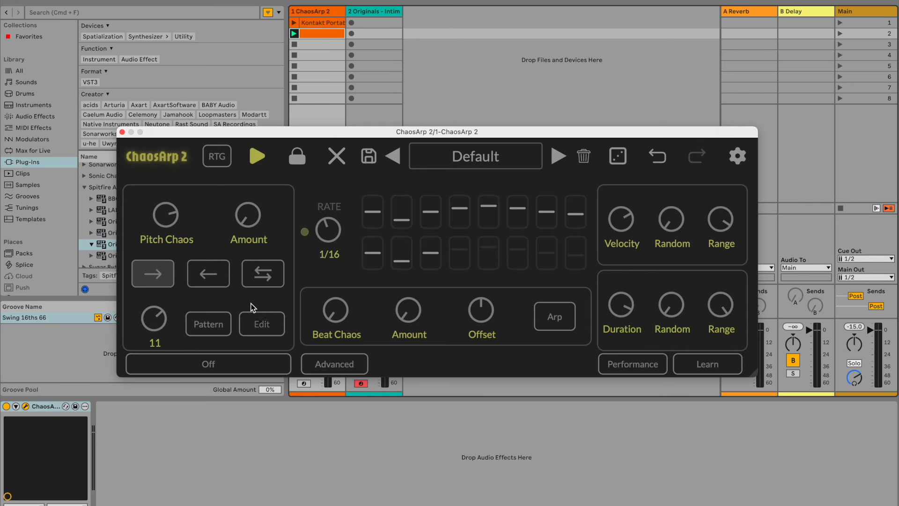
Examine the individual step pitches in the pattern editor while launching the first and second clips, and close the editor.
click(266, 325)
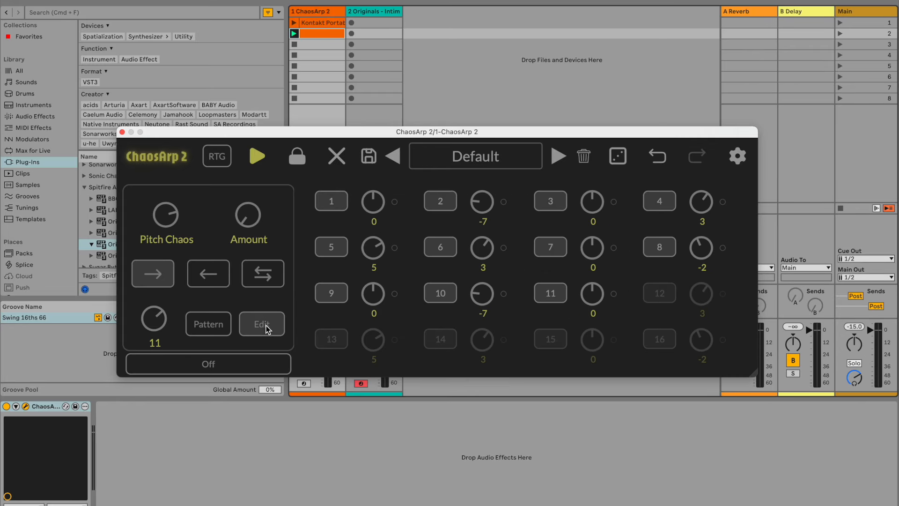
click(293, 23)
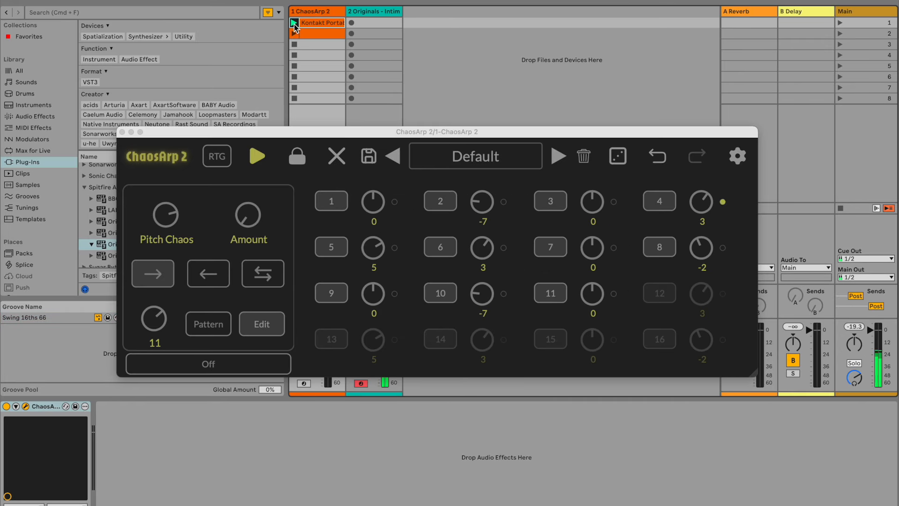
click(294, 33)
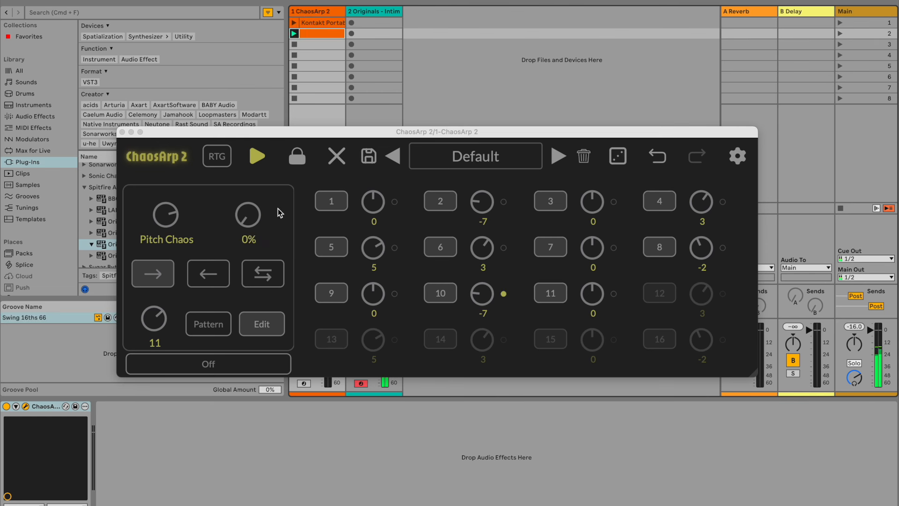
click(271, 322)
click(271, 324)
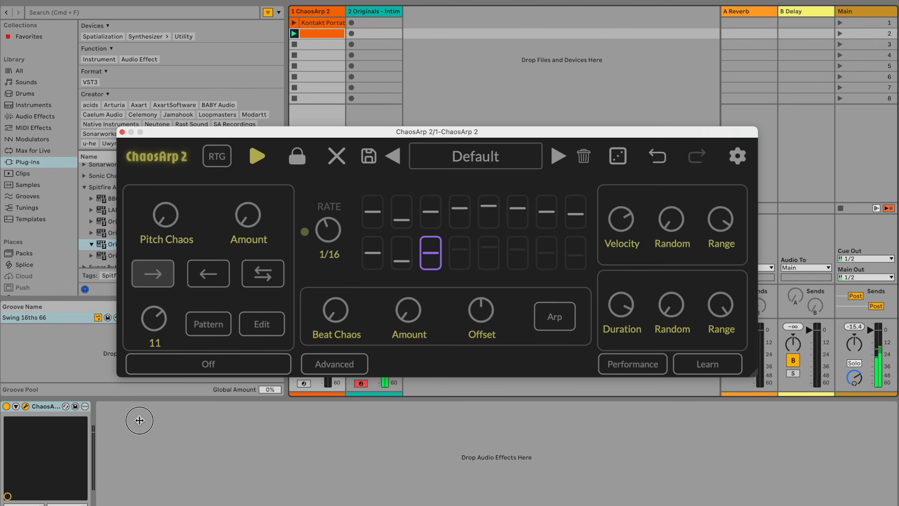
Raise the pitch Amount to 56% and higher, and turn Pitch Chaos up from minimum in stages.
mouse_move(249, 223)
mouse_down()
mouse_move(242, 167)
mouse_move(251, 216)
mouse_up()
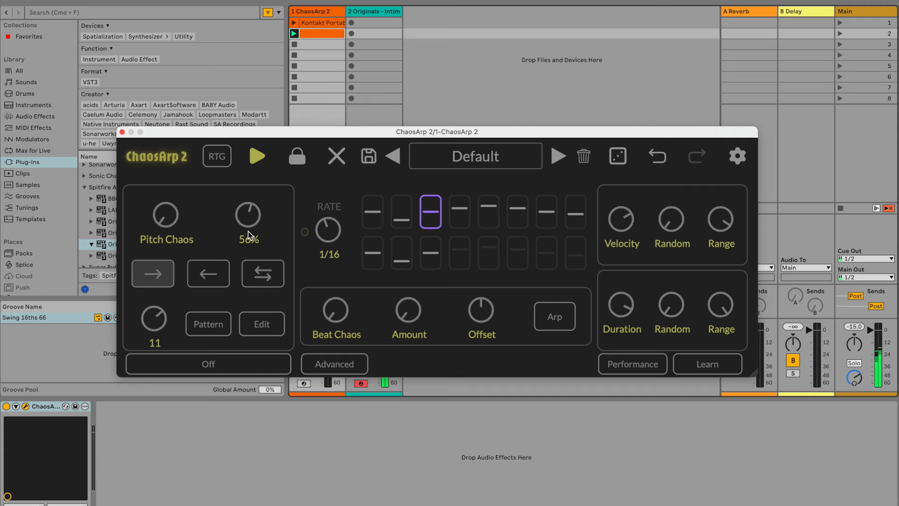
drag(248, 223, 249, 193)
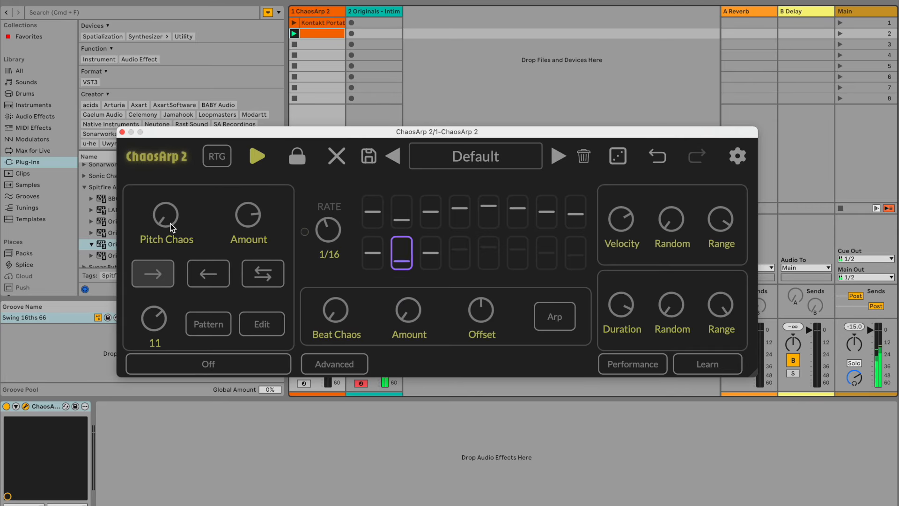
drag(167, 216, 168, 192)
drag(168, 224, 168, 210)
drag(169, 219, 168, 211)
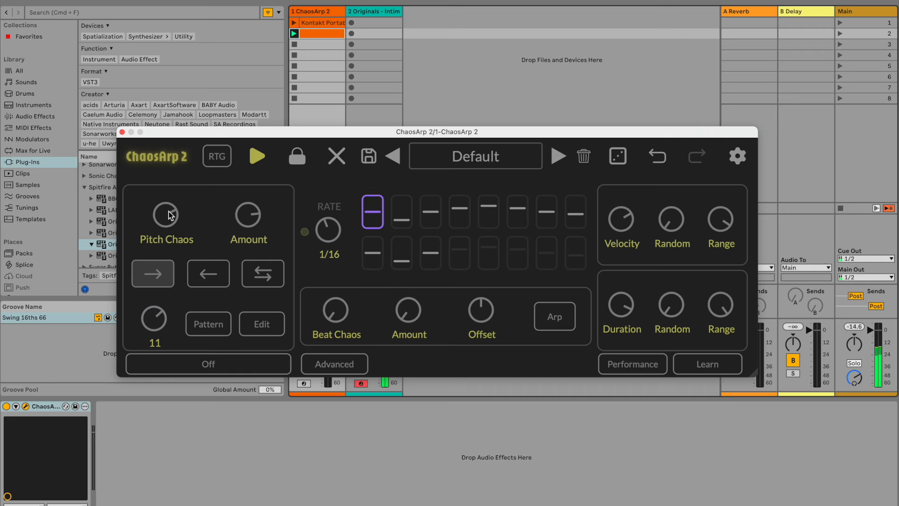
Extend the pattern to 16 steps and sweep the pitch Amount from 0% to maximum and back to minimum.
drag(151, 315, 166, 206)
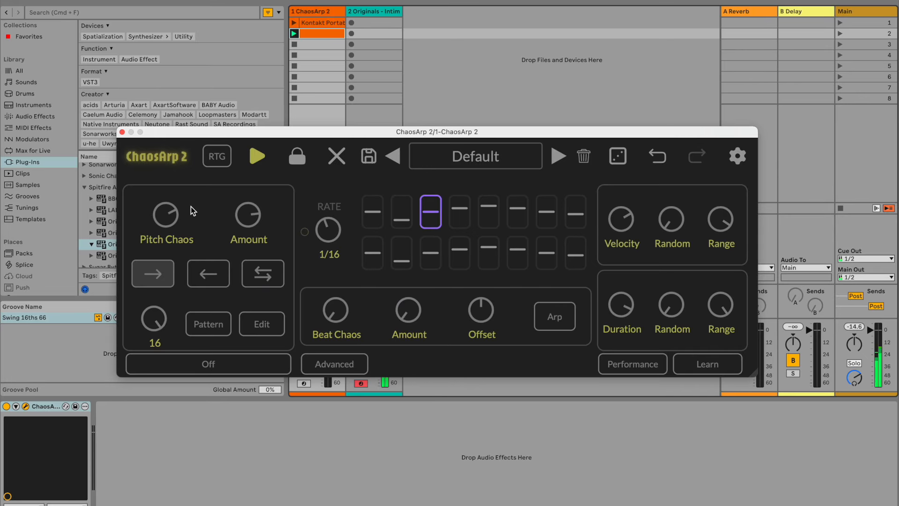
mouse_move(250, 215)
mouse_down()
mouse_move(246, 260)
mouse_move(253, 218)
mouse_move(251, 245)
mouse_move(251, 229)
mouse_up()
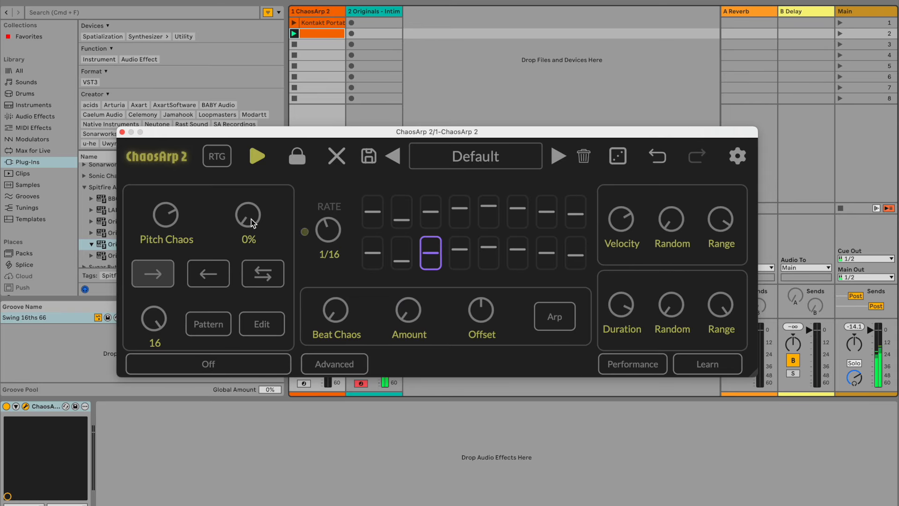
drag(248, 219, 249, 178)
drag(250, 234, 251, 171)
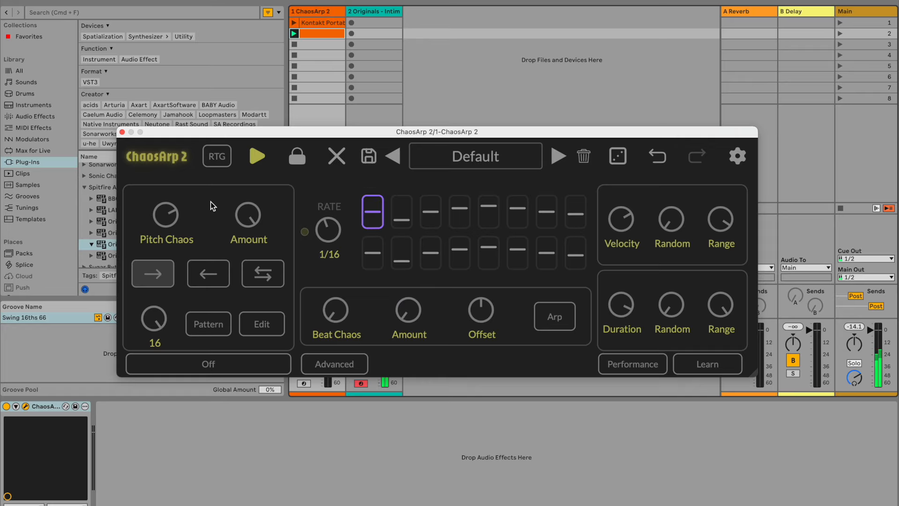
mouse_move(245, 211)
drag(246, 211, 207, 498)
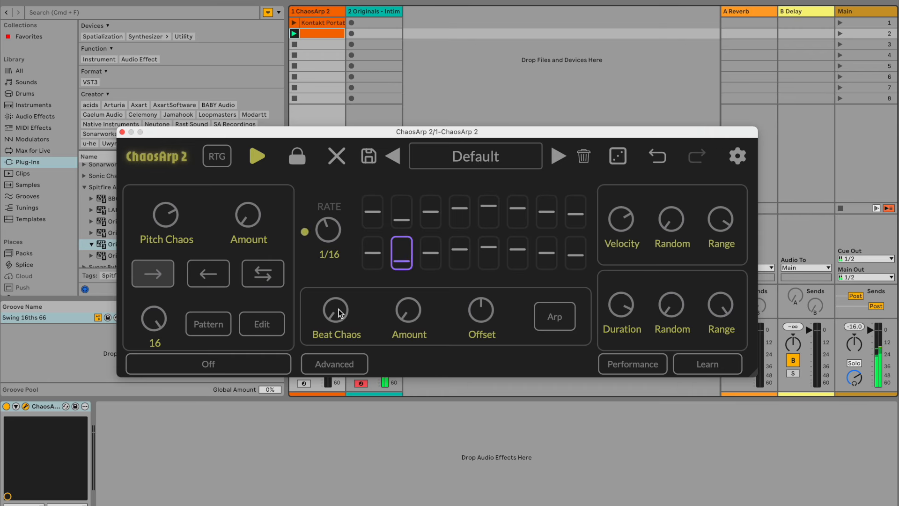
Raise the beat Amount through 32% to 76% and turn Beat Chaos up in stages.
drag(407, 313, 405, 266)
mouse_move(406, 305)
mouse_down()
mouse_move(407, 281)
mouse_move(408, 298)
mouse_up()
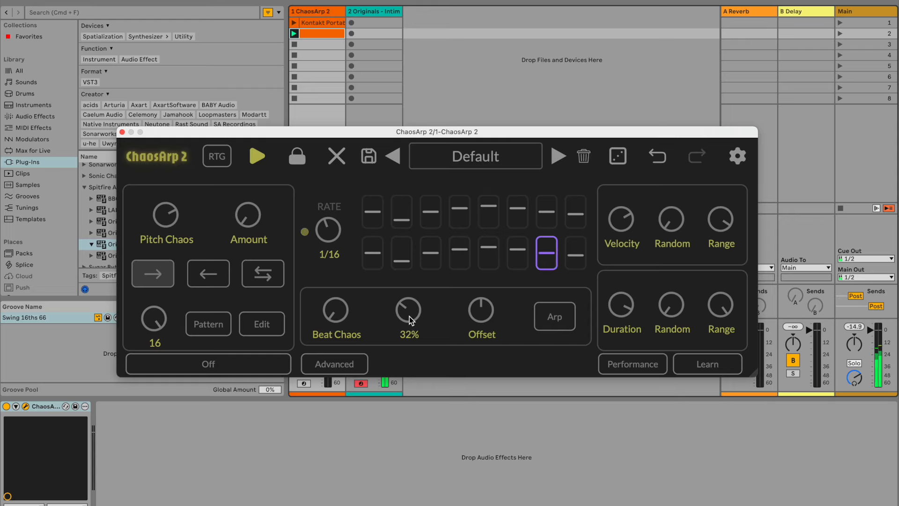
drag(409, 316, 407, 283)
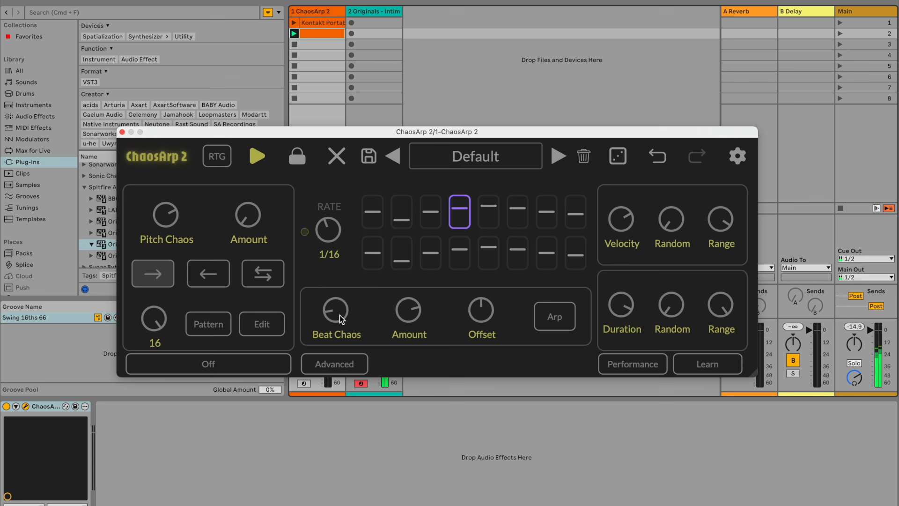
drag(339, 315, 341, 283)
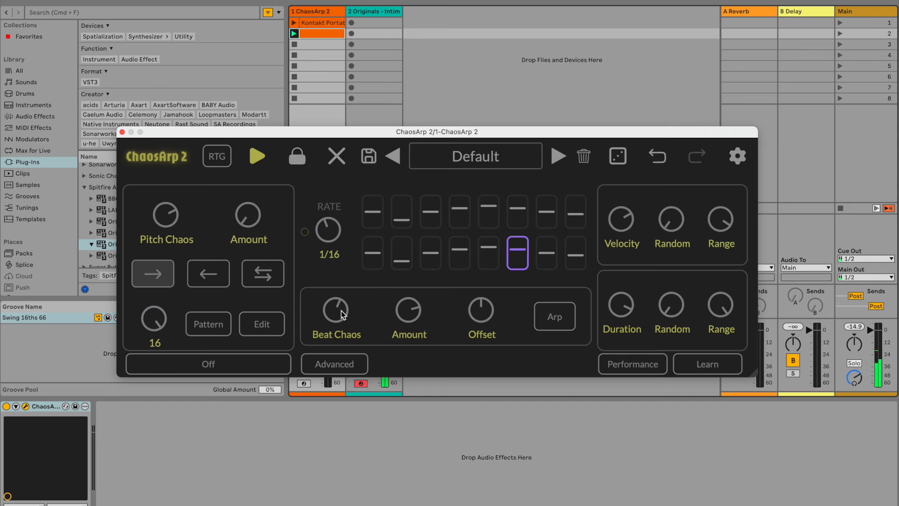
mouse_move(341, 310)
mouse_down()
mouse_move(336, 288)
mouse_move(338, 310)
mouse_move(335, 300)
mouse_up()
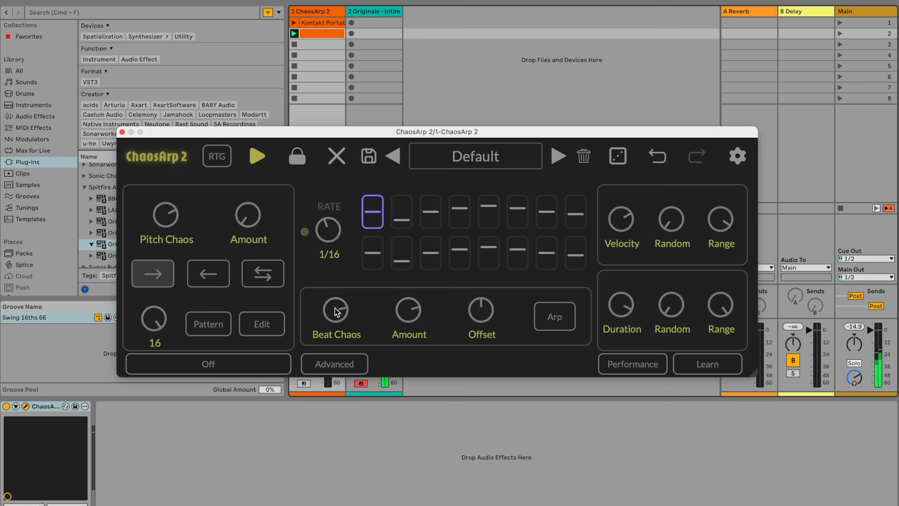
drag(332, 309, 332, 306)
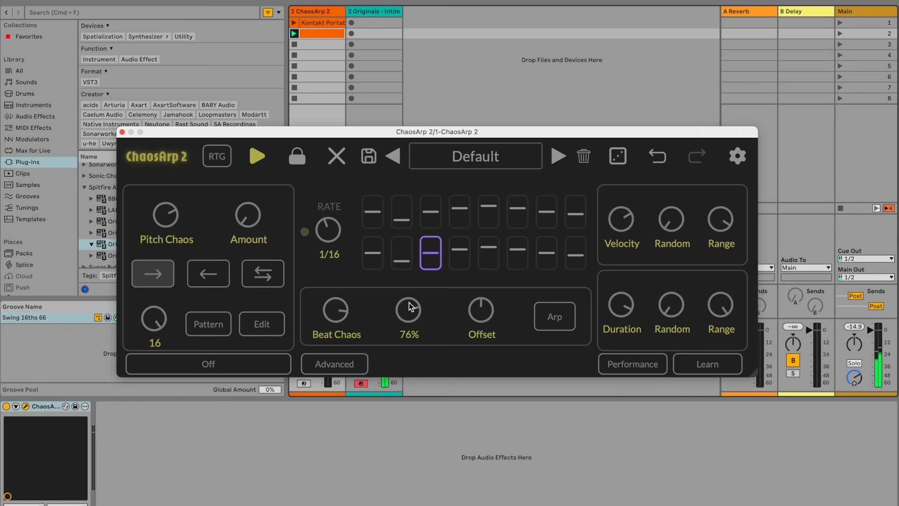
Push the beat Amount to 100% and bring it back down to 0%.
drag(403, 311, 412, 239)
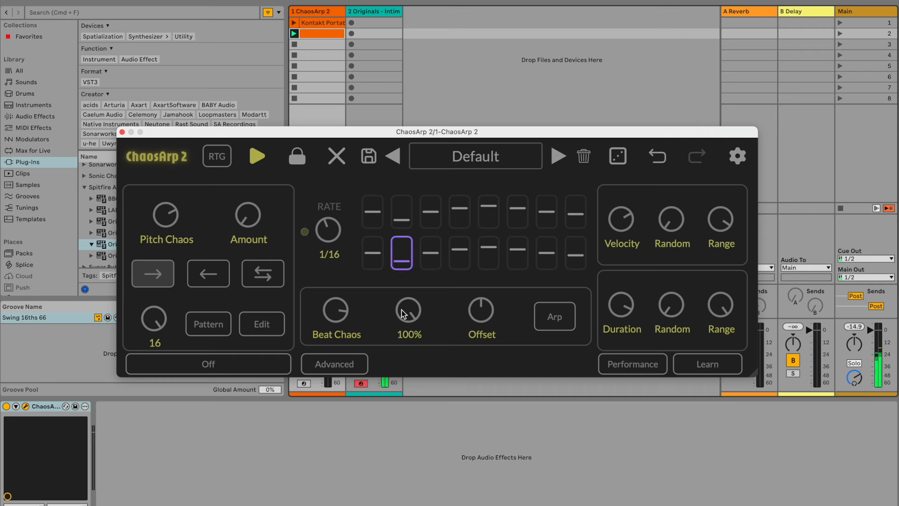
drag(401, 314, 396, 387)
drag(408, 315, 406, 370)
drag(413, 300, 417, 426)
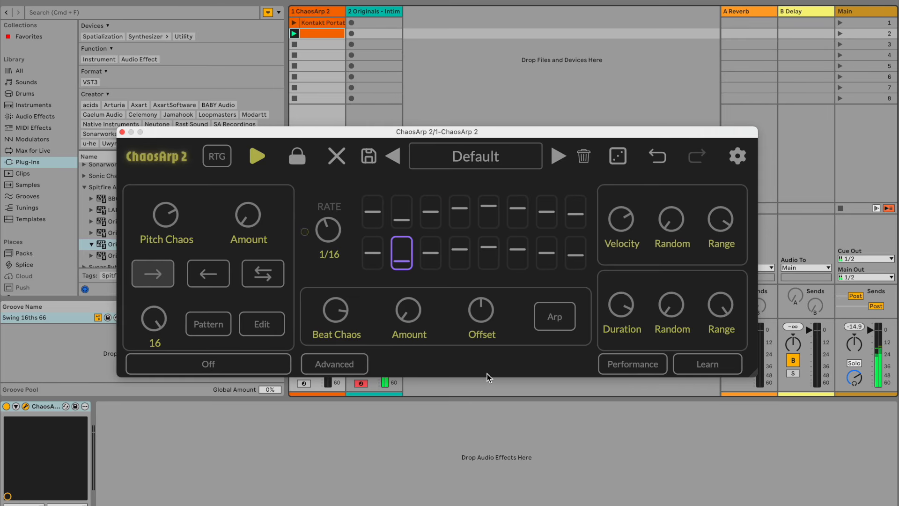
Play the first clip in Arp mode with the beat Amount and Beat Chaos turned up to maximum.
click(548, 318)
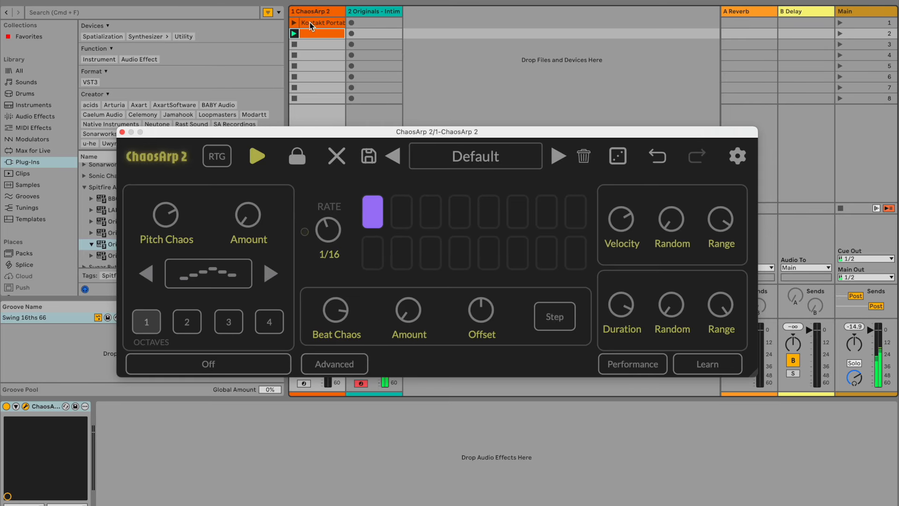
click(295, 23)
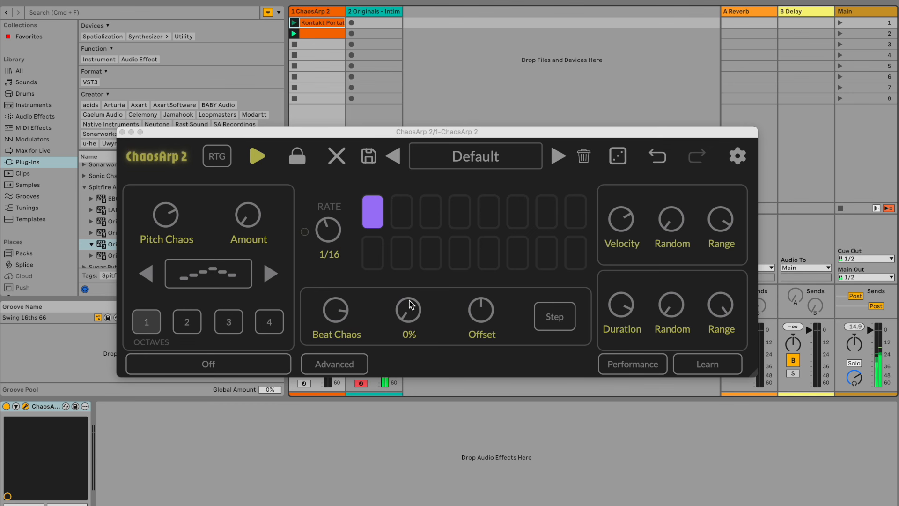
drag(417, 313, 415, 223)
drag(410, 311, 411, 270)
drag(408, 309, 411, 273)
drag(410, 310, 421, 231)
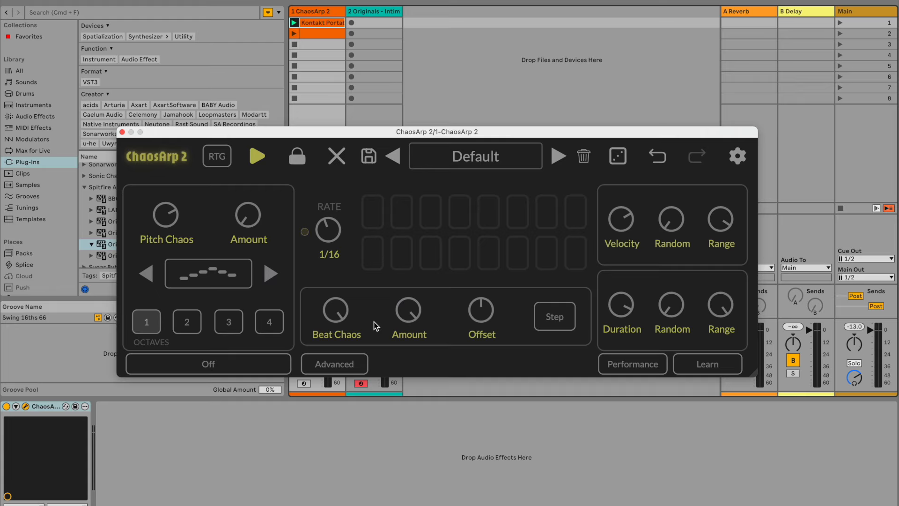
Show the advanced beat settings in Arp mode, and reopen them after switching to Step mode.
click(351, 364)
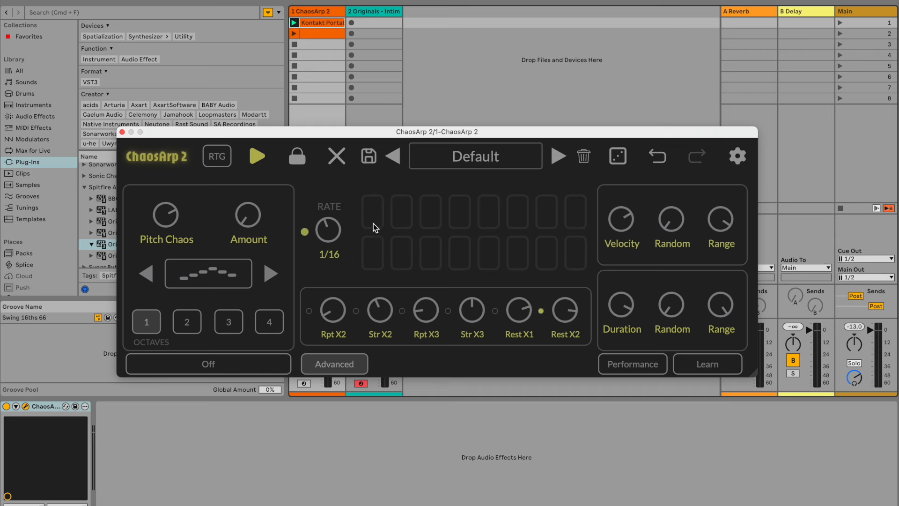
click(334, 369)
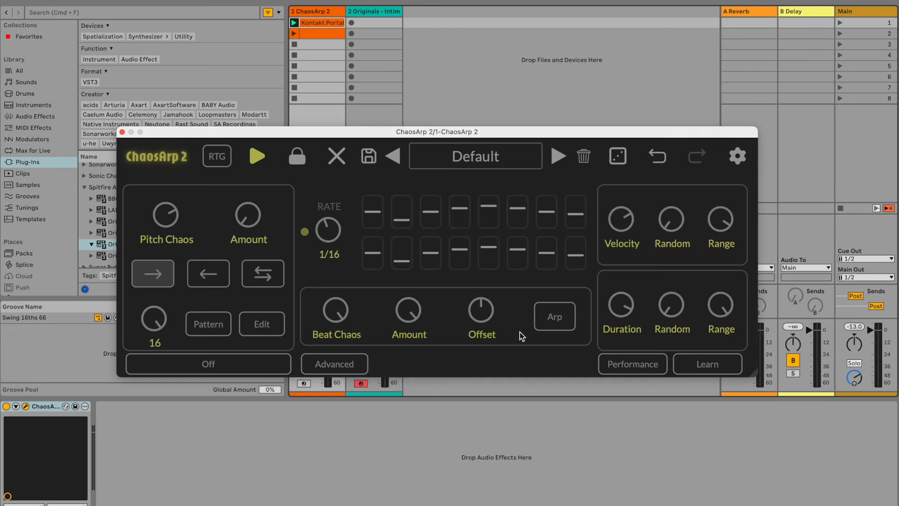
click(349, 367)
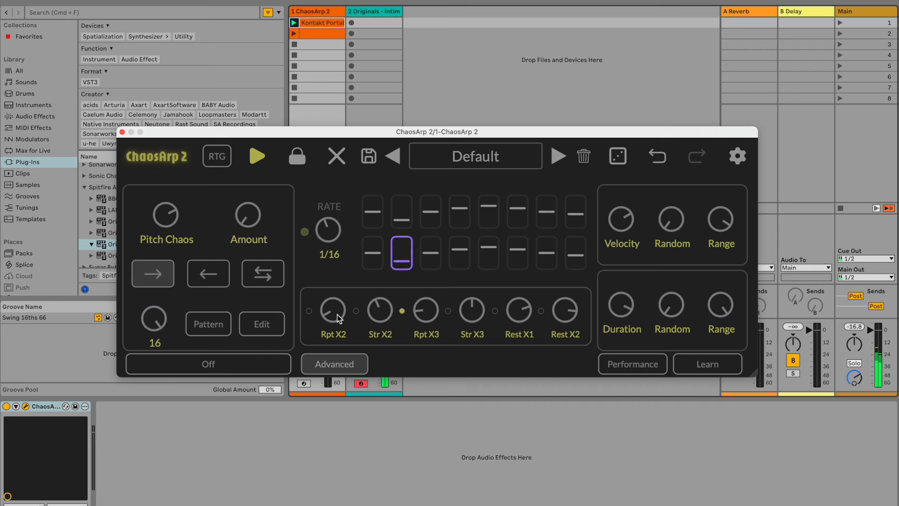
Set all six advanced beat slots to Rest Rnd.
drag(336, 313, 378, 97)
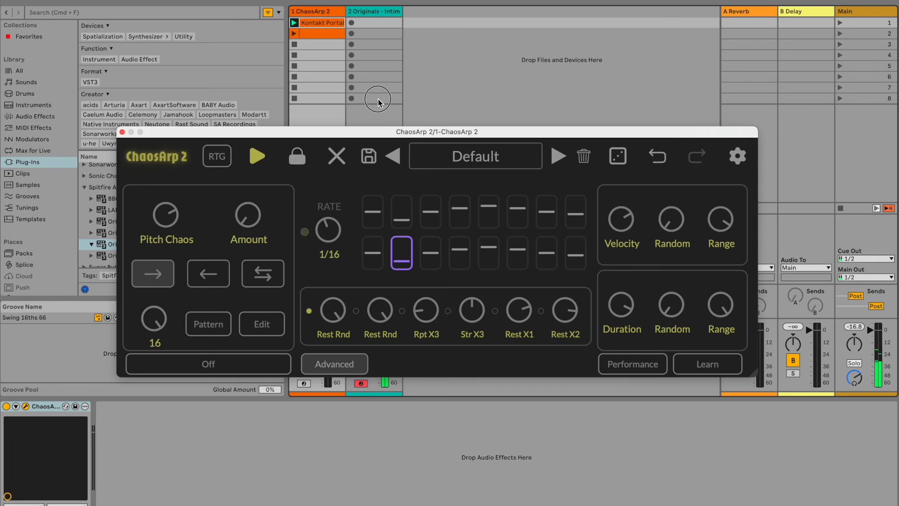
drag(423, 324, 474, 127)
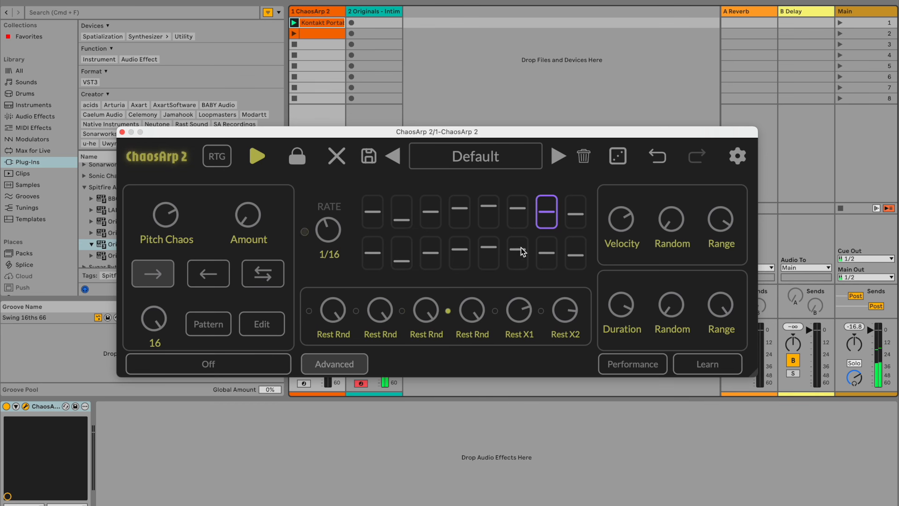
drag(518, 314, 533, 207)
drag(571, 327, 568, 254)
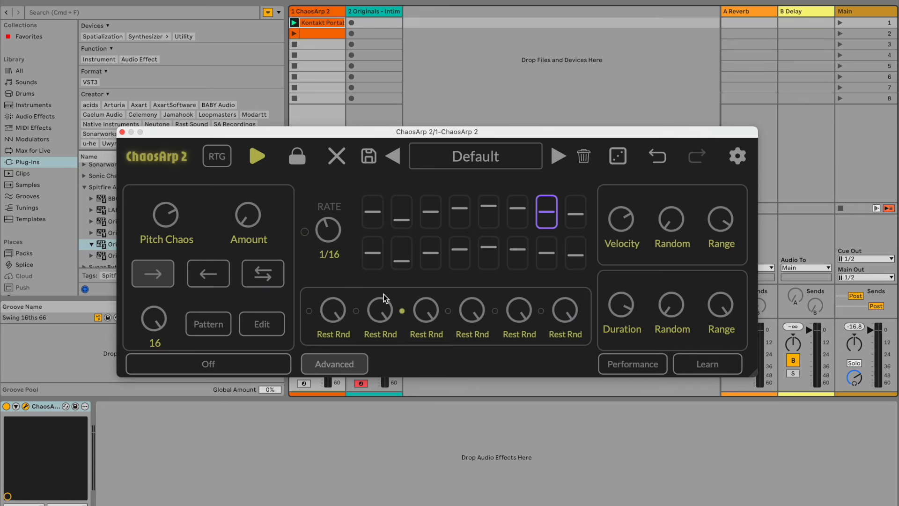
Set the six advanced beat slots, in order, to Str X3, Str Rnd, Str Rnd, Str X3, Str X2 and Str X3.
drag(340, 312, 330, 434)
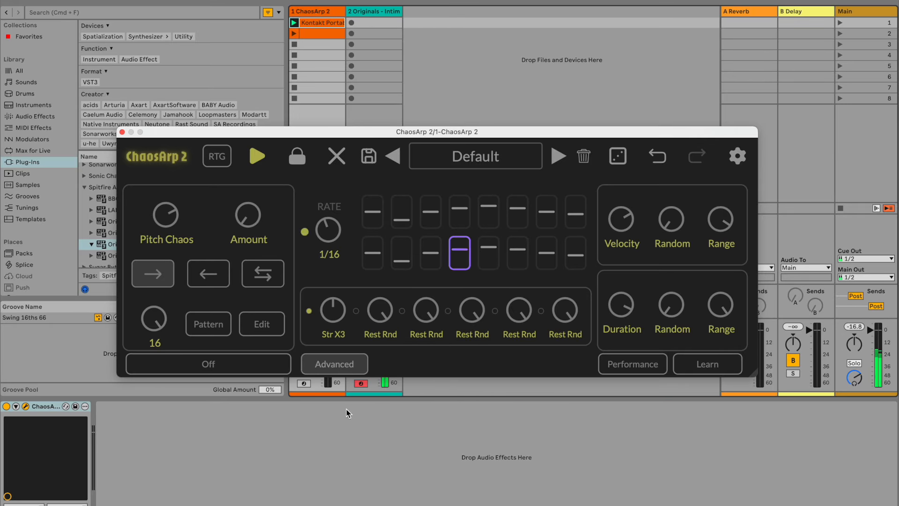
drag(383, 322, 372, 410)
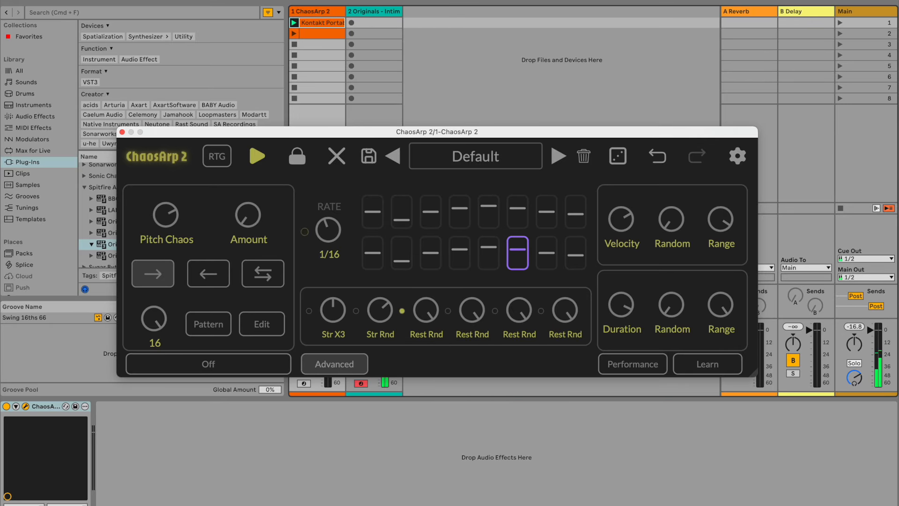
drag(428, 313, 426, 398)
drag(479, 323, 462, 437)
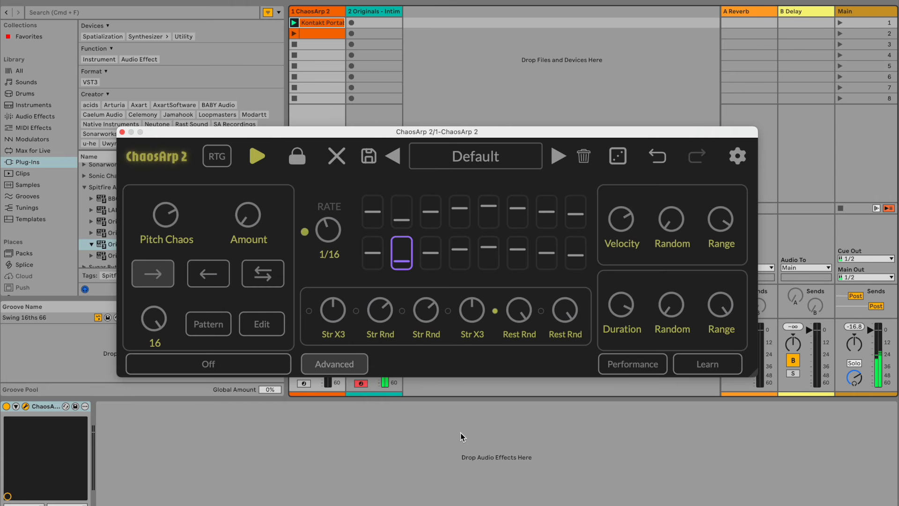
drag(524, 318, 510, 442)
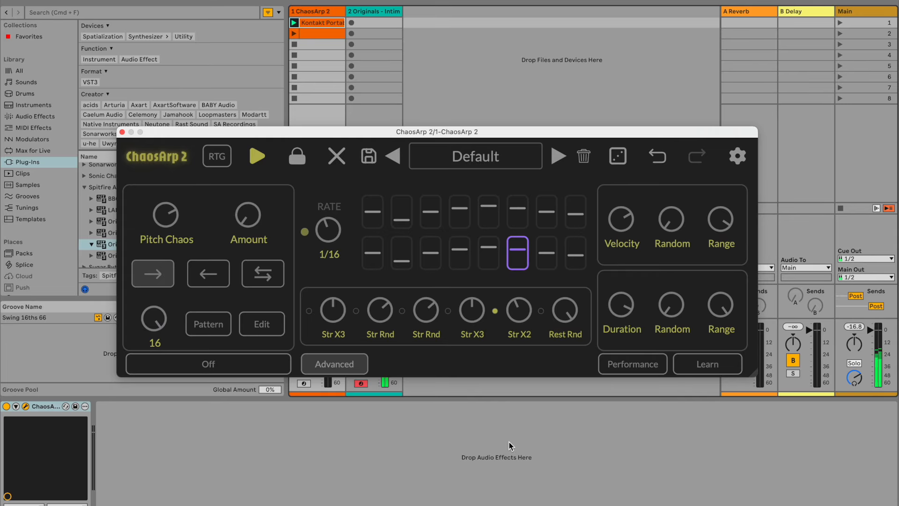
drag(567, 312, 536, 394)
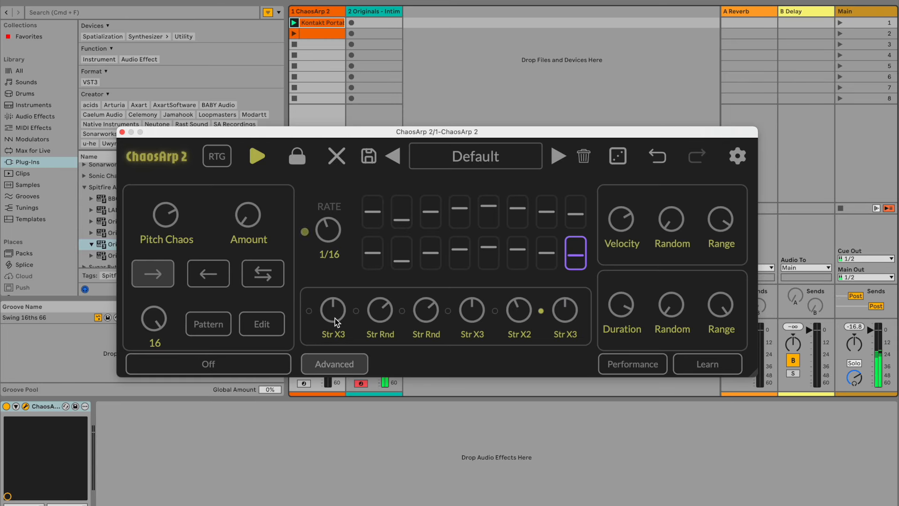
Adjust Beat Chaos in the basic beat settings, and set the second, third and fourth advanced slots to Rpt X3, Rpt X2 and Rpt X5.
click(344, 366)
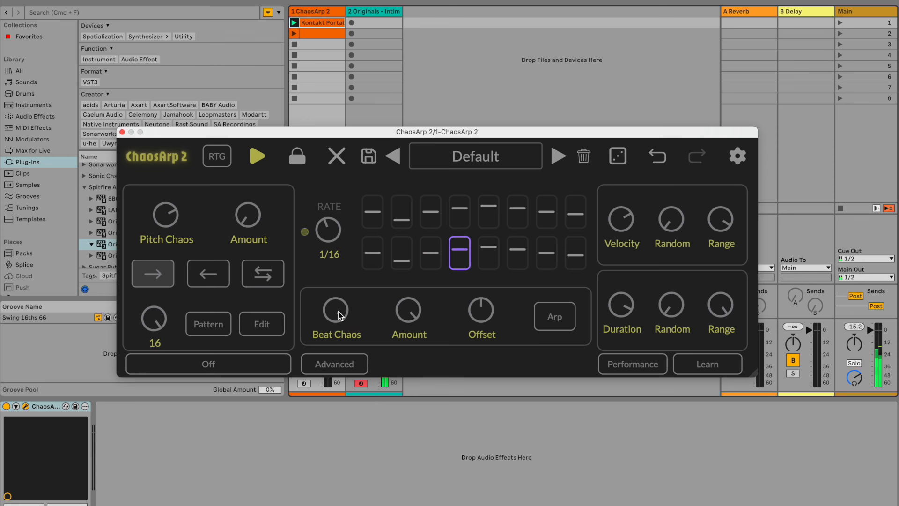
mouse_move(339, 316)
mouse_down()
mouse_move(329, 349)
mouse_move(332, 302)
mouse_up()
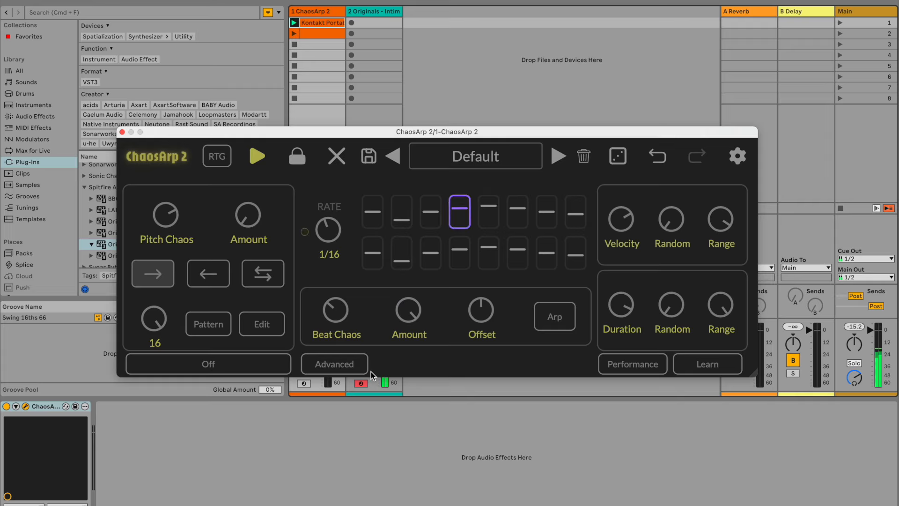
click(349, 368)
drag(374, 341, 351, 412)
drag(430, 316, 401, 448)
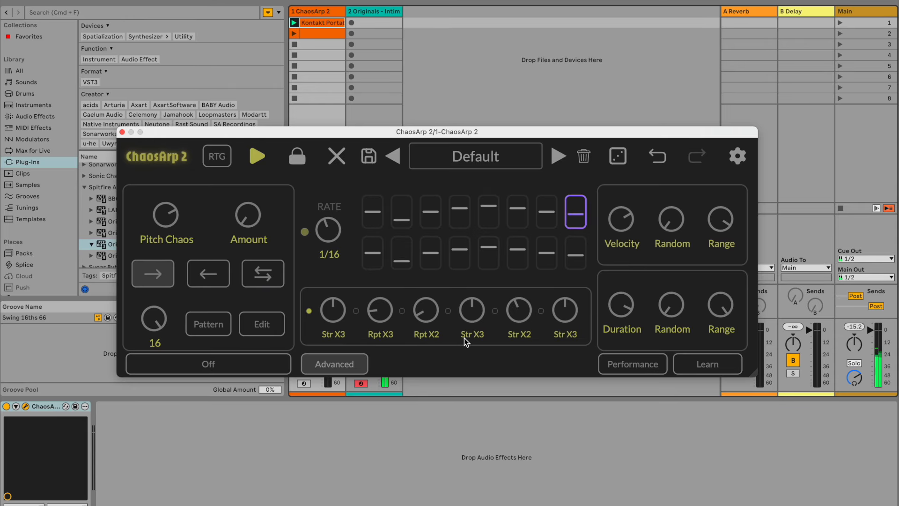
drag(470, 311, 465, 375)
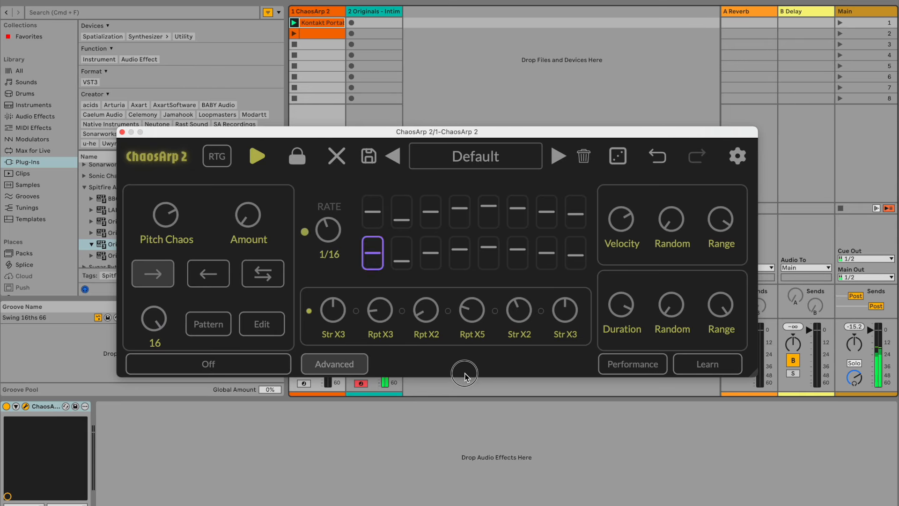
Return to the basic beat settings and lower the beat Amount to 38%.
click(334, 364)
drag(396, 319, 375, 421)
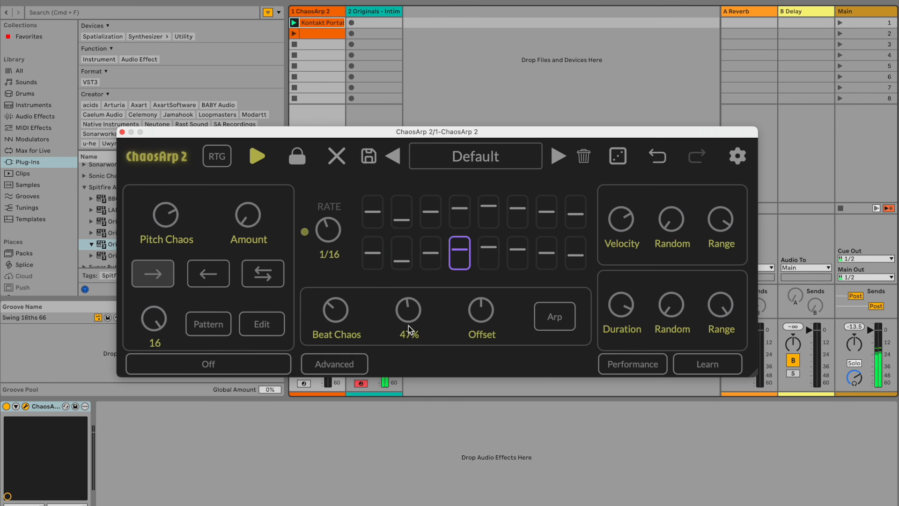
drag(407, 311, 408, 341)
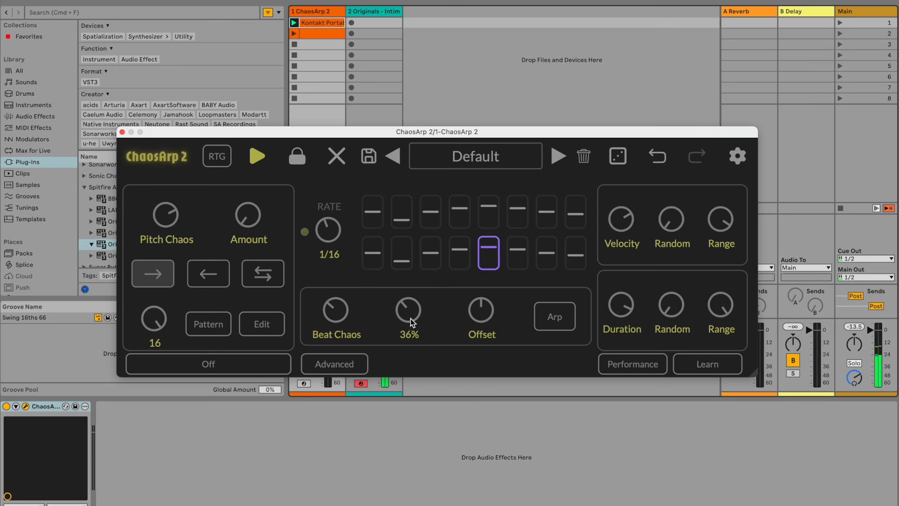
drag(412, 321, 408, 268)
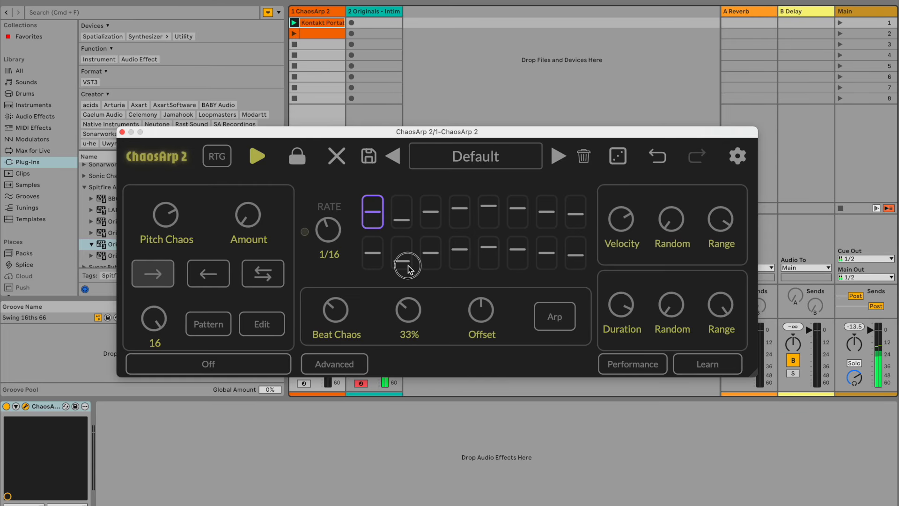
drag(411, 314, 409, 301)
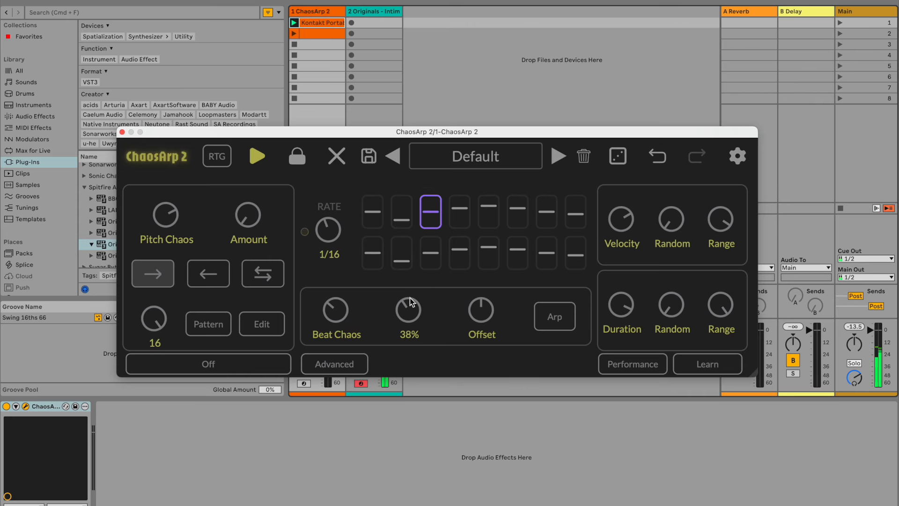
Sweep the beat Offset down to 100-0% and up to 0-100%, and raise the beat Amount to its maximum.
mouse_move(475, 314)
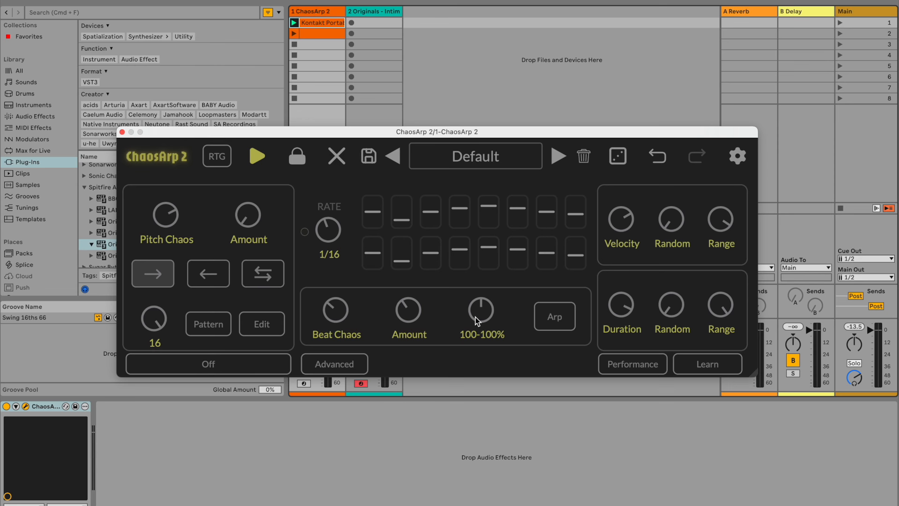
drag(476, 316, 420, 485)
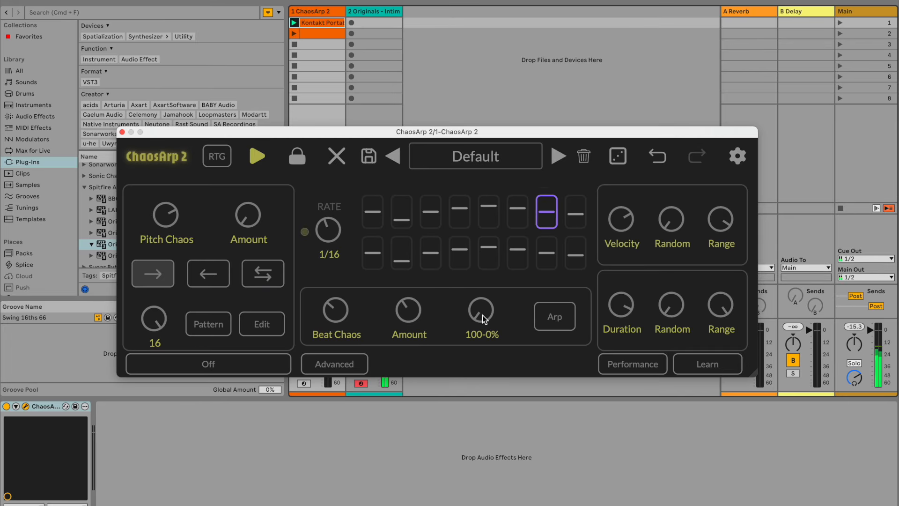
drag(483, 316, 487, 292)
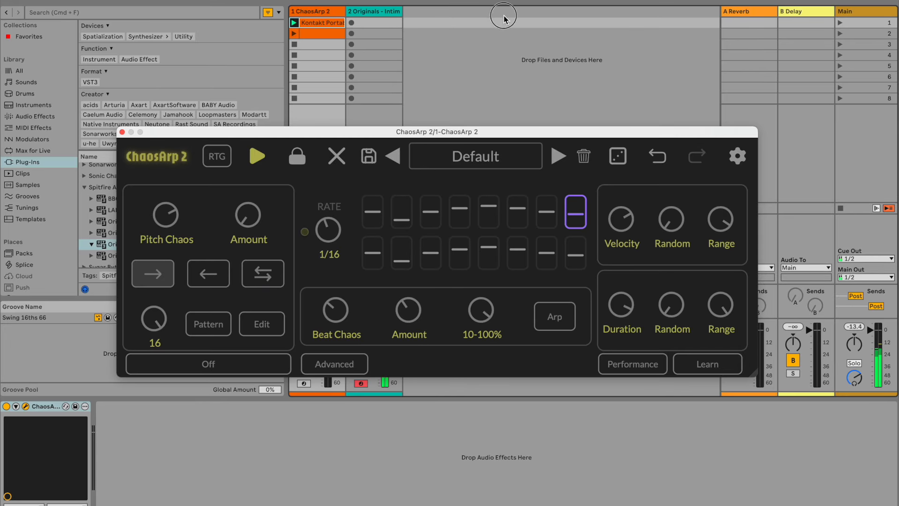
mouse_move(481, 304)
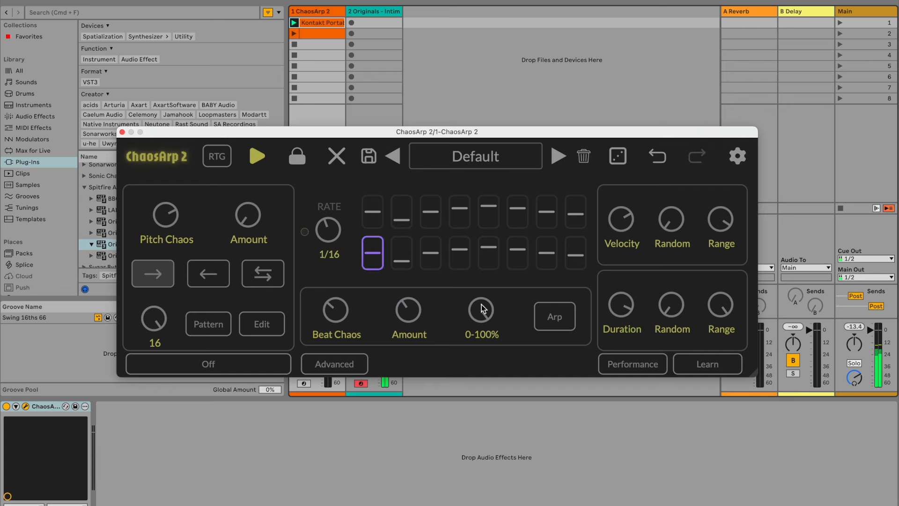
drag(481, 304, 493, 256)
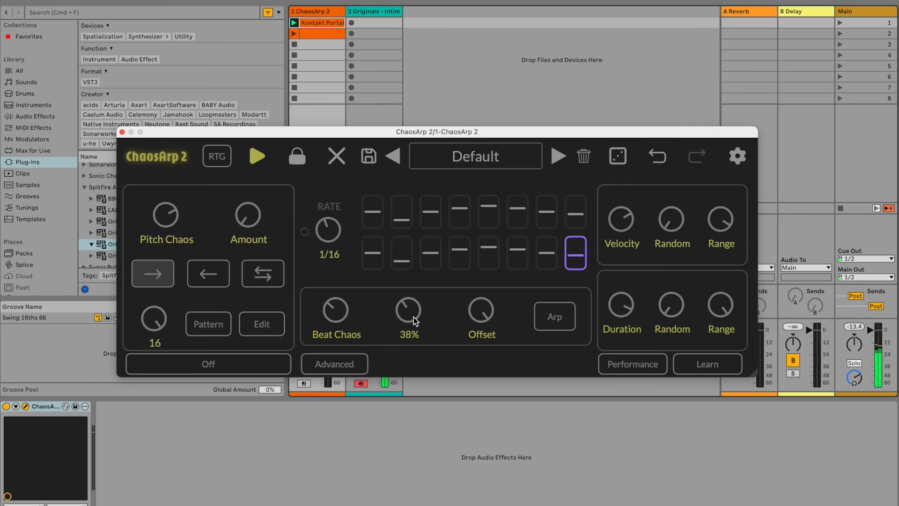
drag(414, 317, 406, 58)
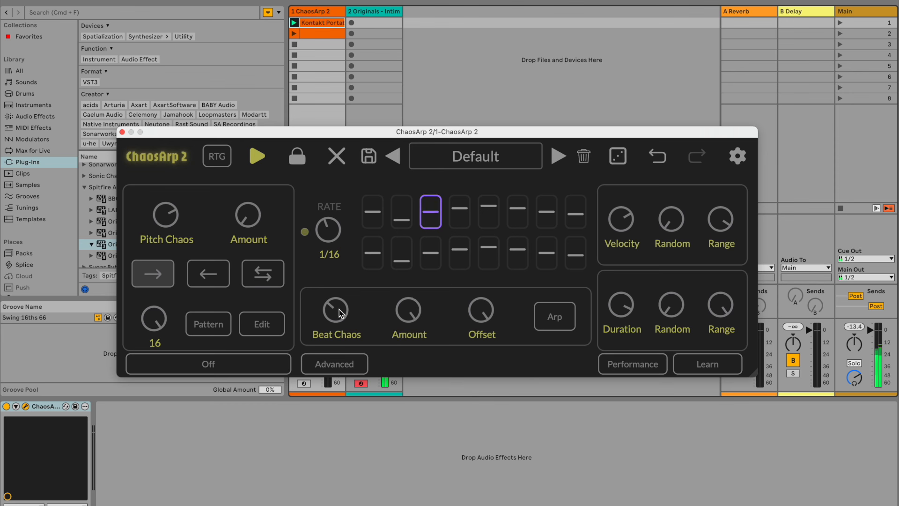
mouse_move(438, 300)
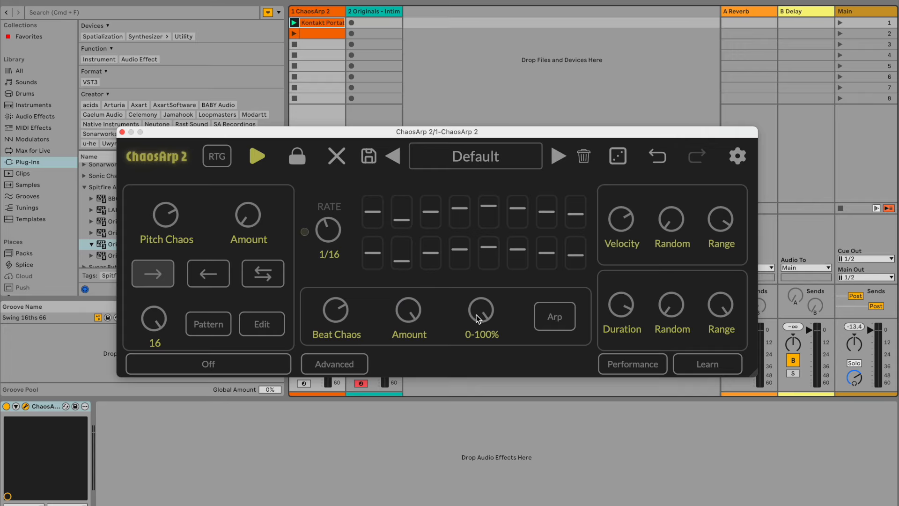
Lower the beat Amount to its minimum, with the Offset at 0-100% and the pitch Amount at 0%.
drag(476, 318, 501, 303)
mouse_move(403, 311)
drag(412, 313, 400, 412)
mouse_move(246, 212)
drag(244, 208, 244, 226)
Show the Performance pad and trigger octave and repeat variations in cells across its four columns.
mouse_move(395, 302)
click(617, 364)
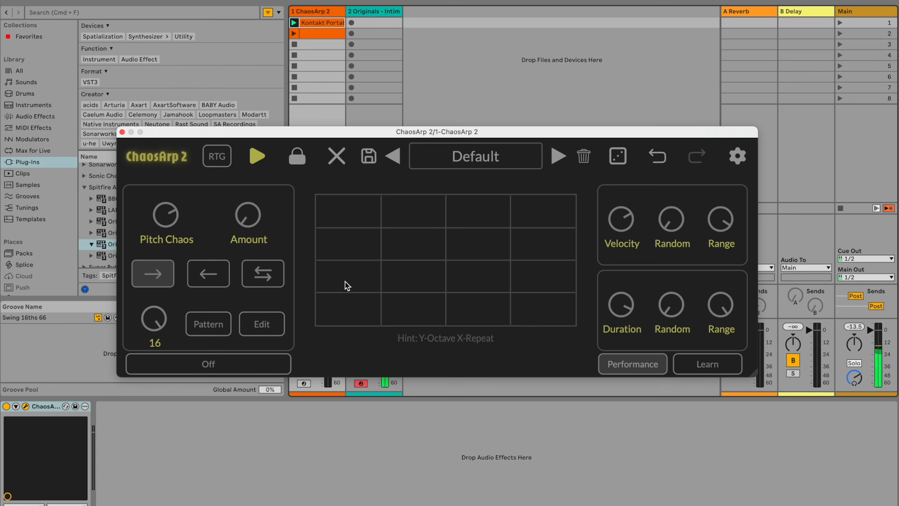
click(402, 281)
click(419, 276)
click(359, 226)
click(361, 276)
click(361, 240)
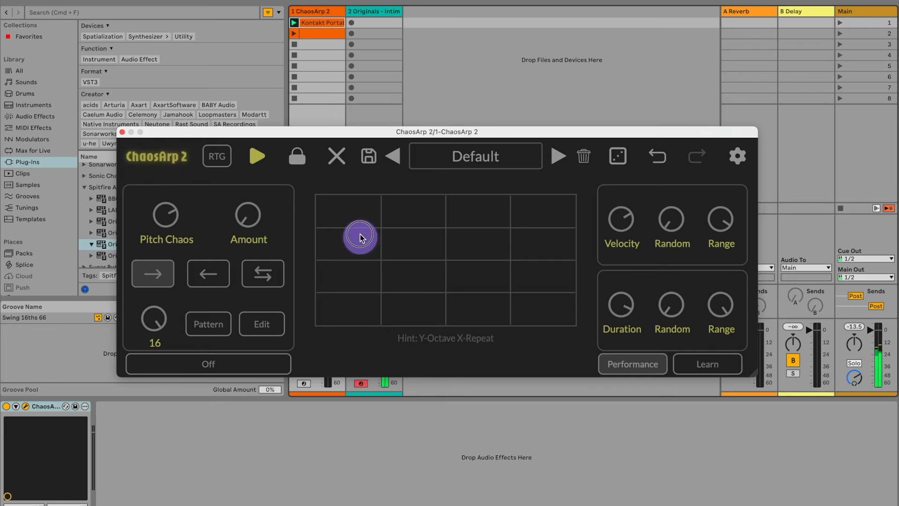
click(462, 286)
click(421, 276)
click(460, 247)
click(529, 235)
click(352, 281)
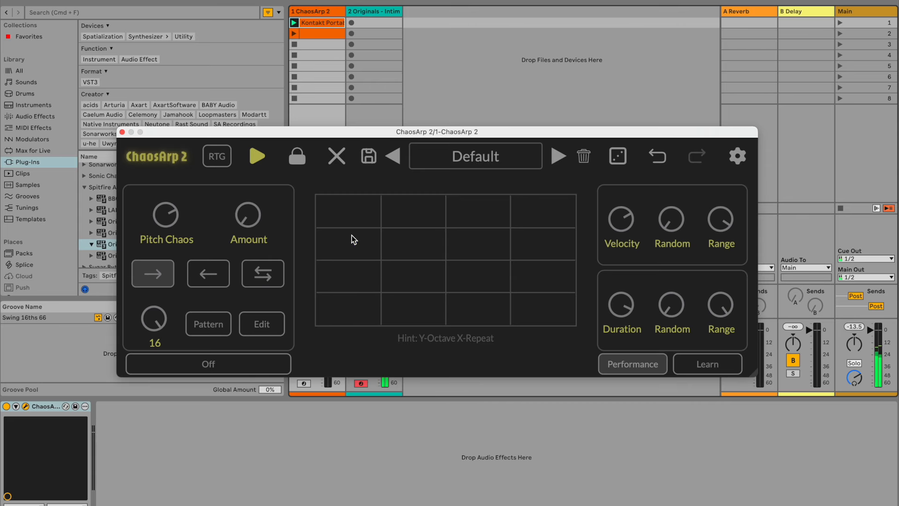
Trigger octave changes by alternating between low and high cells of the Performance pad's first column, with occasional hits in the other columns.
click(351, 306)
click(348, 243)
click(355, 305)
click(368, 247)
click(350, 294)
click(350, 221)
click(349, 307)
click(361, 314)
click(358, 249)
click(357, 302)
click(356, 234)
click(471, 274)
click(520, 238)
click(343, 312)
click(343, 250)
click(343, 227)
click(354, 308)
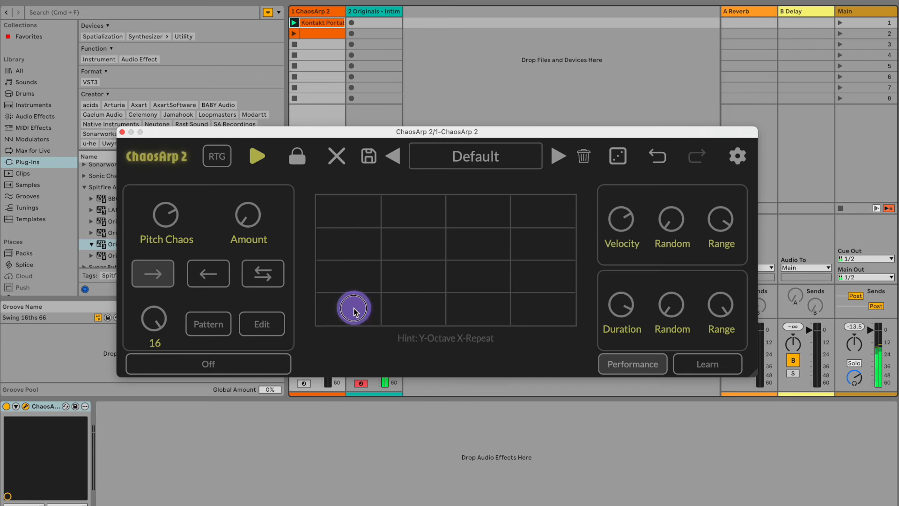
click(354, 249)
click(421, 239)
Glide across the first two columns of the Performance pad while the arpeggio plays, and leave the Performance view.
drag(422, 239, 352, 238)
drag(359, 289, 337, 308)
drag(337, 307, 426, 262)
drag(361, 299, 359, 251)
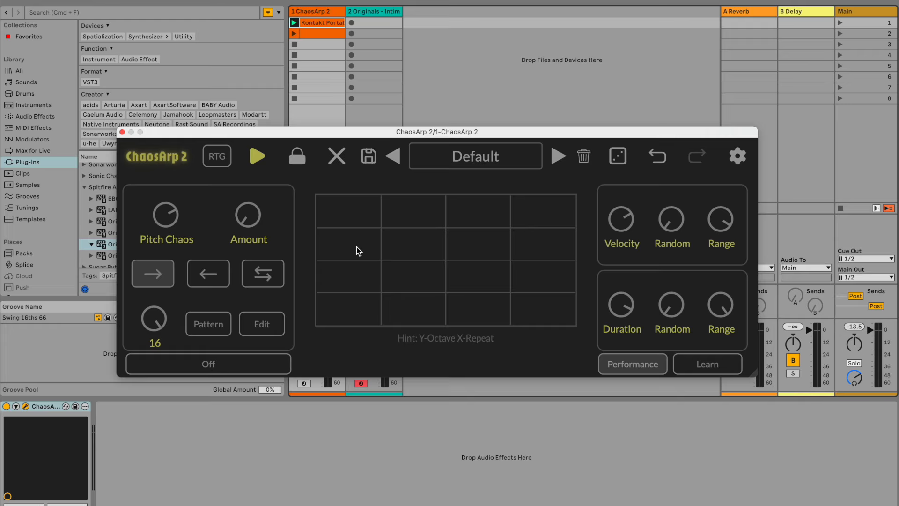
click(611, 366)
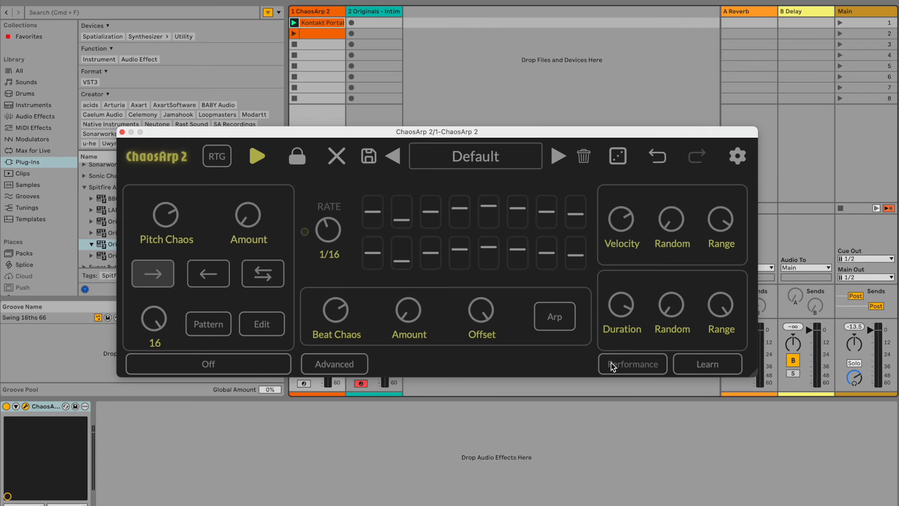
Enable Learn mode, toggling it off and on once, and select the pitch Amount knob for MIDI mapping.
click(692, 370)
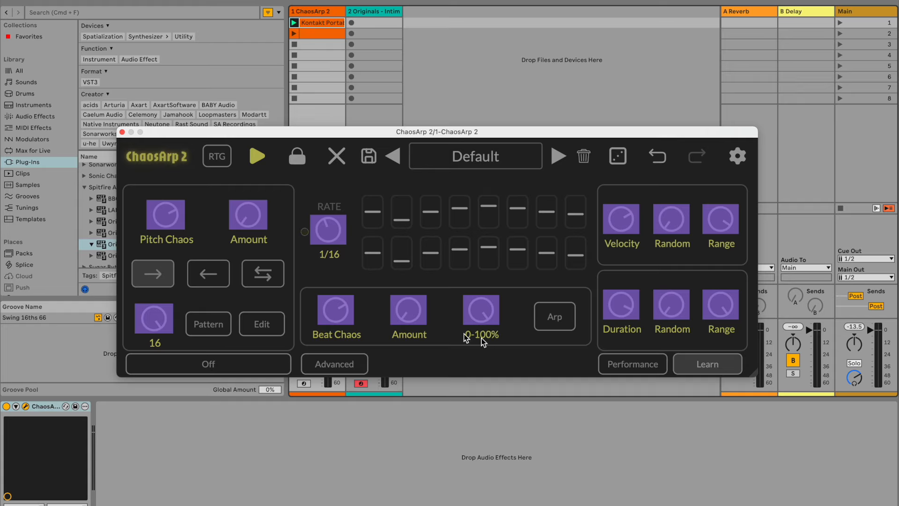
click(253, 223)
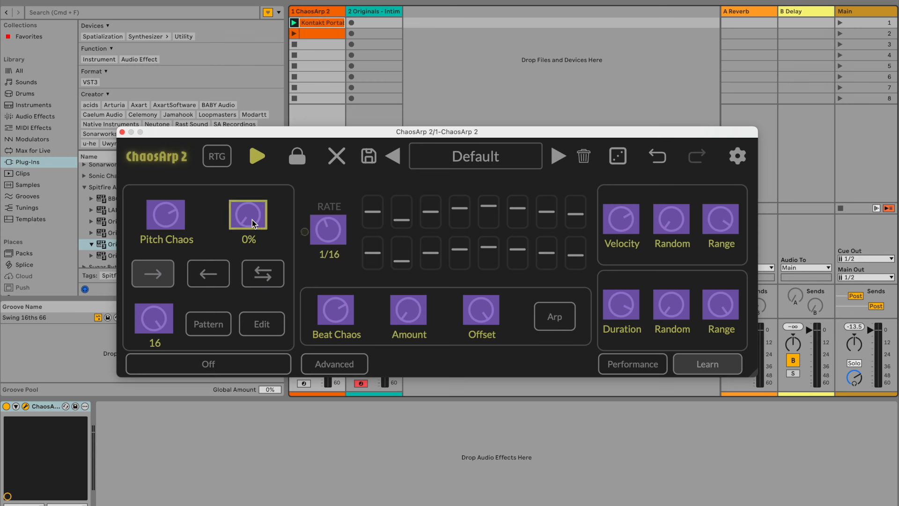
click(695, 365)
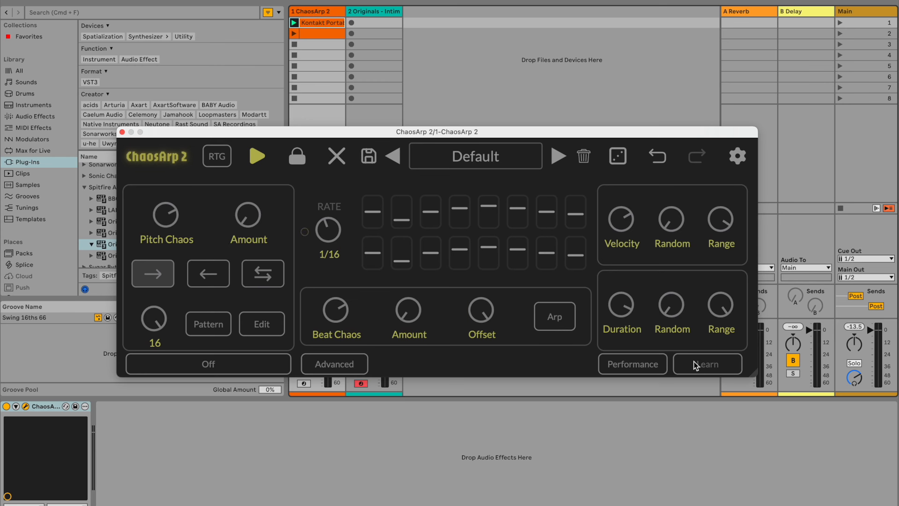
click(695, 365)
click(250, 220)
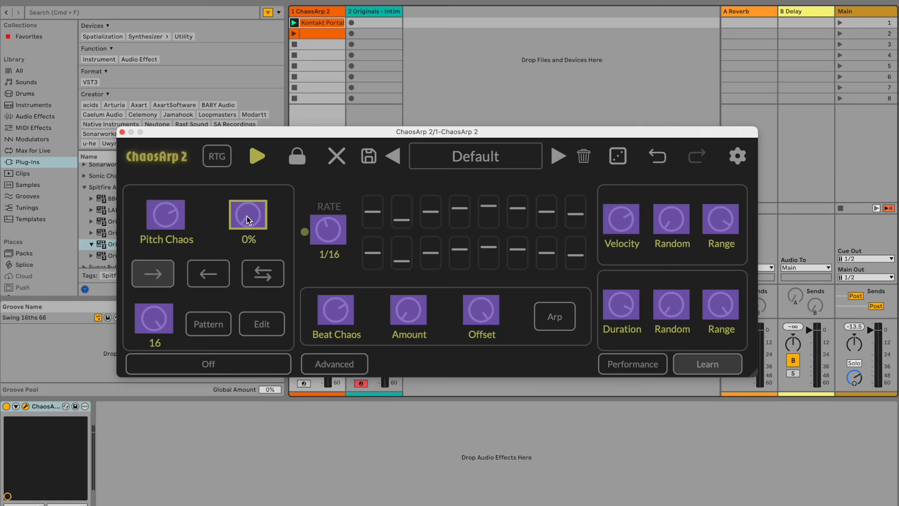
Set the ChaosArp 2 track's MIDI input to MPD218 Input and arm the track for recording.
drag(286, 136, 510, 195)
click(314, 227)
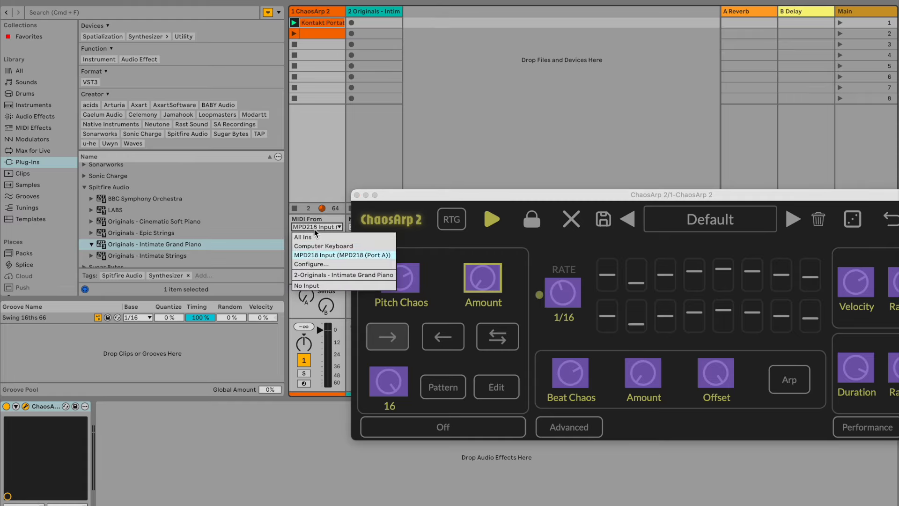
click(316, 255)
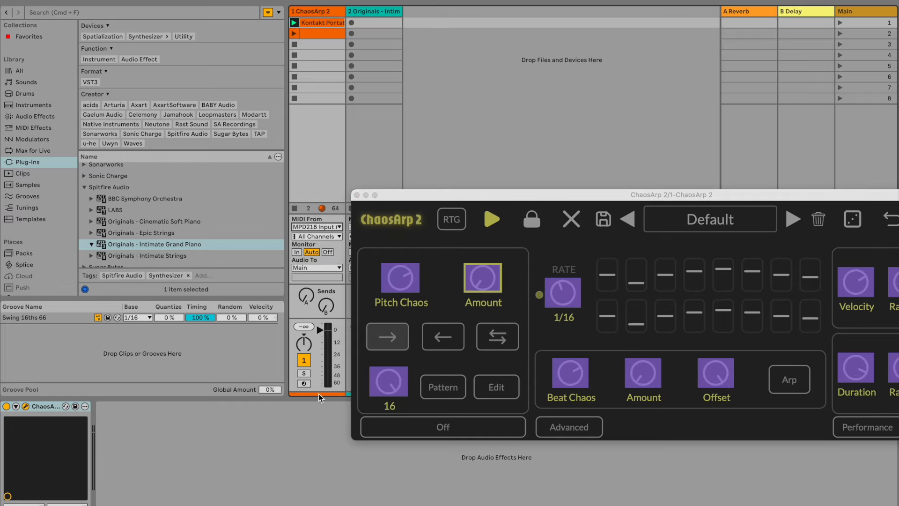
click(304, 383)
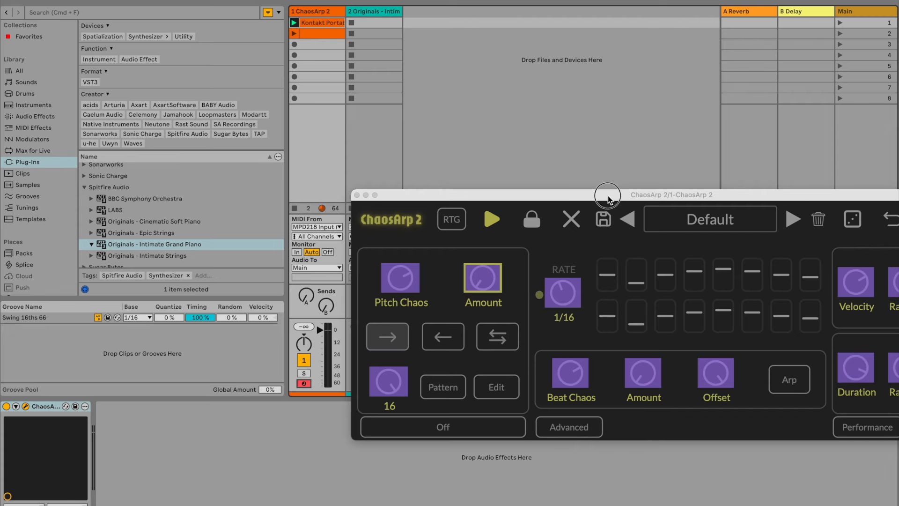
Map the pitch Amount to MIDI controller 1 and the beat Amount to controller 2.
drag(608, 199, 403, 167)
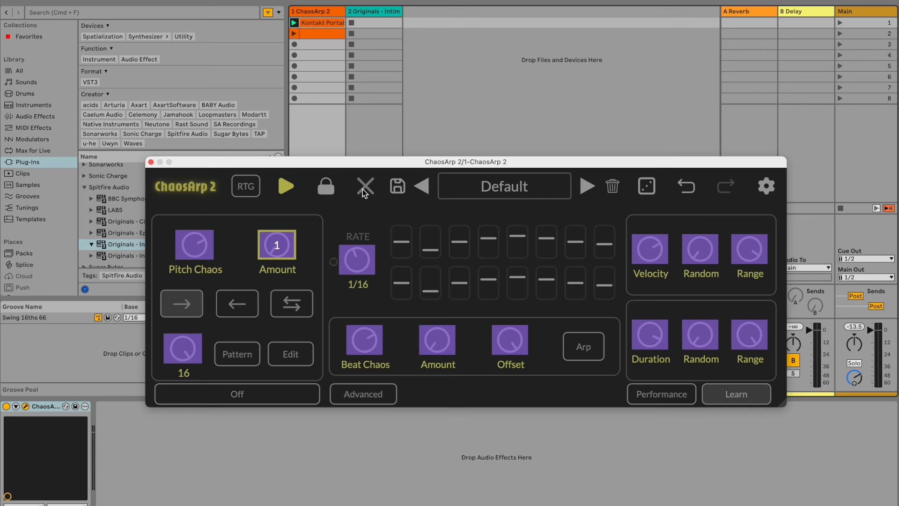
click(434, 346)
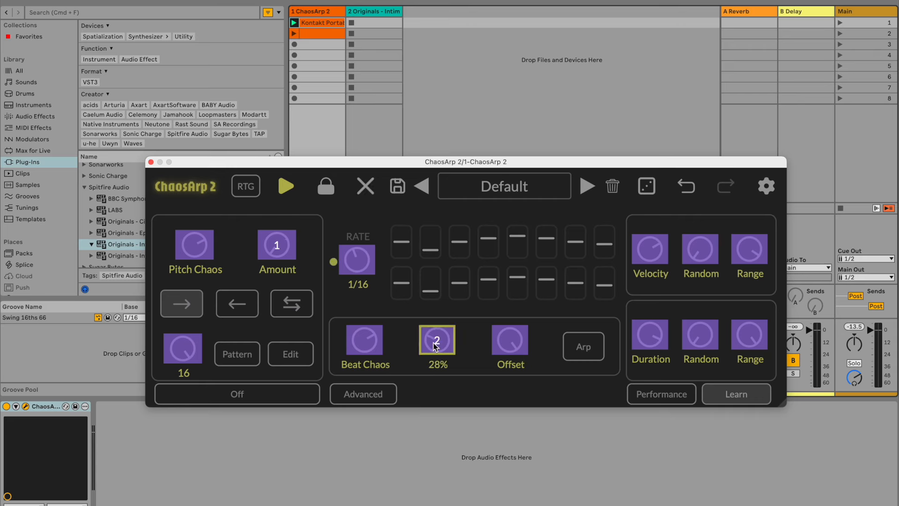
Map the Rate knob to MIDI controller 3 and leave Learn mode.
click(355, 260)
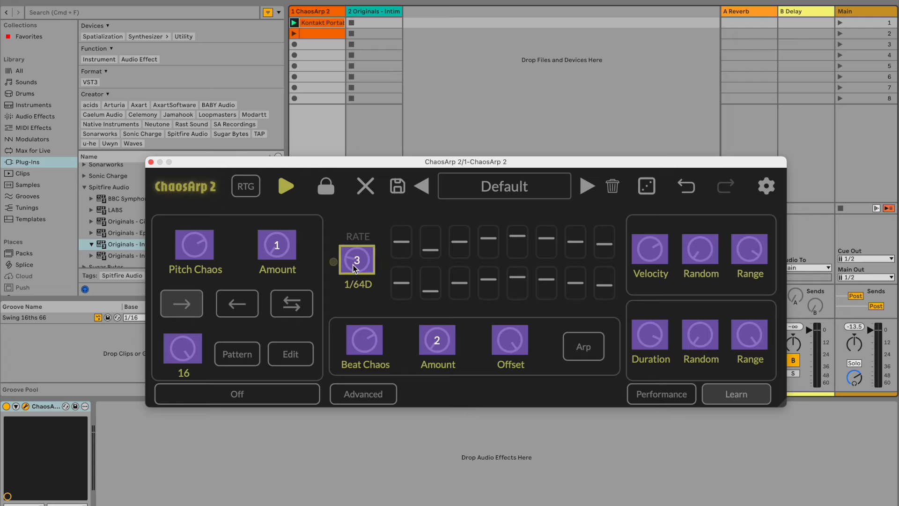
click(747, 396)
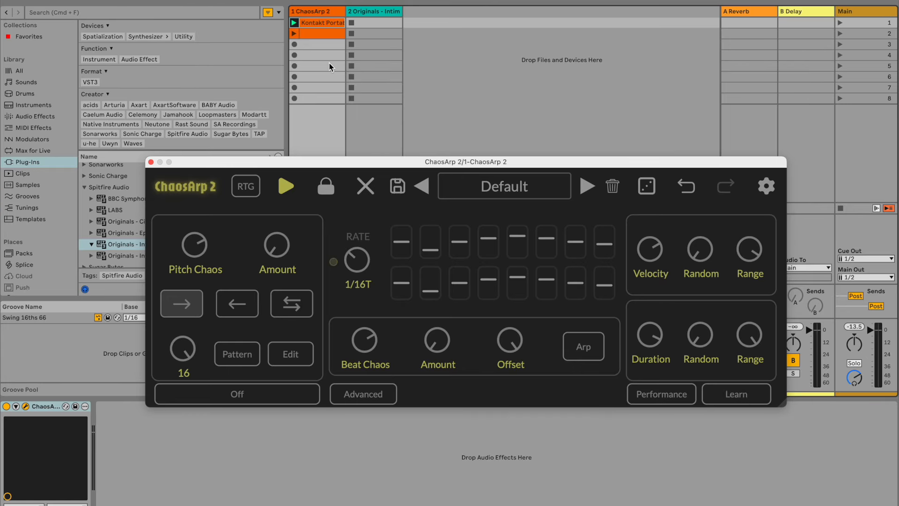
Try playing the second clip on the ChaosArp 2 track, moving the plug-in window aside to check the track's record arm.
click(294, 33)
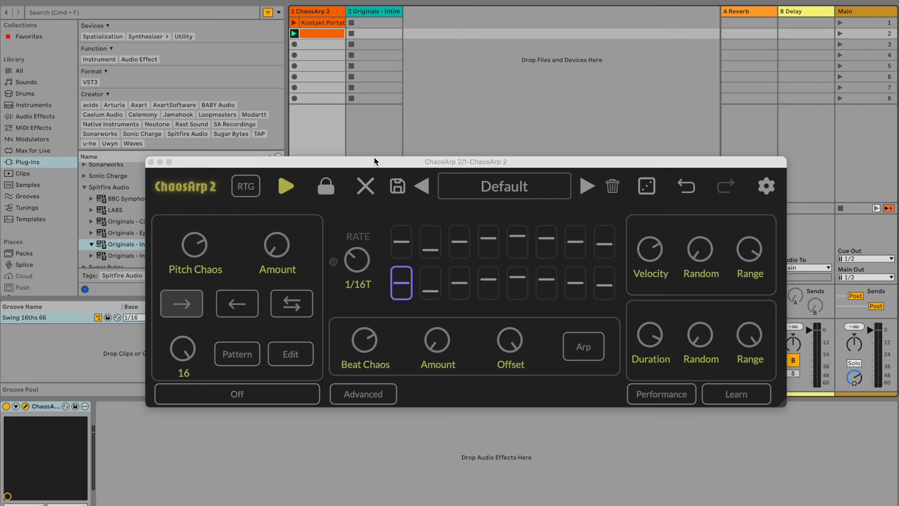
drag(375, 161, 651, 157)
click(304, 384)
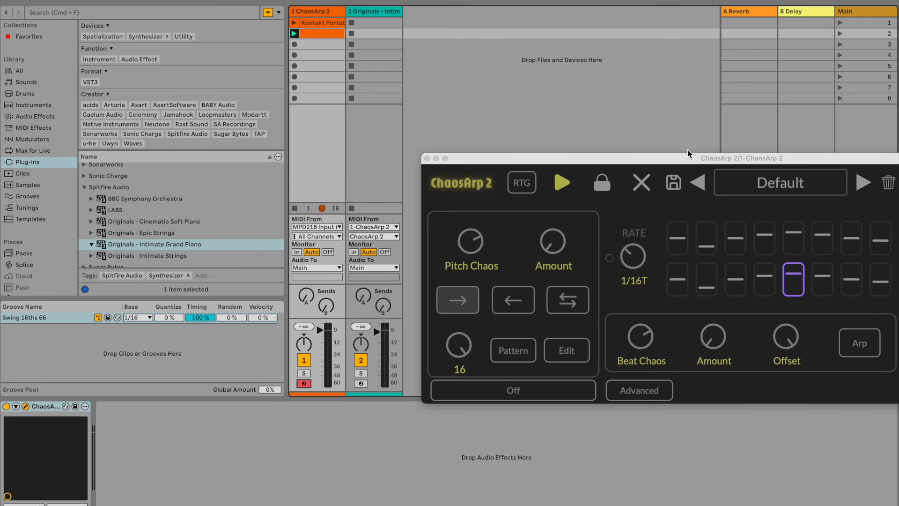
drag(687, 160, 422, 160)
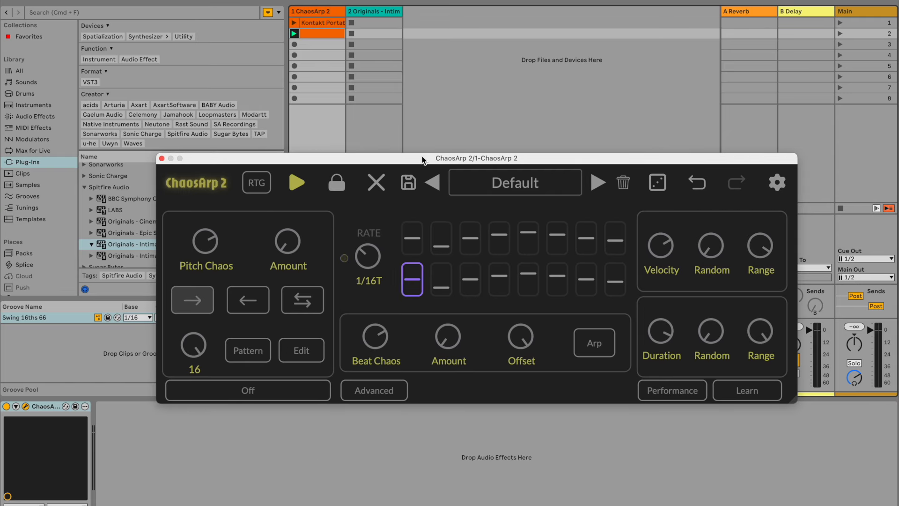
Launch the first clip on the ChaosArp 2 track and restart it, keeping the plug-in window in view.
click(294, 24)
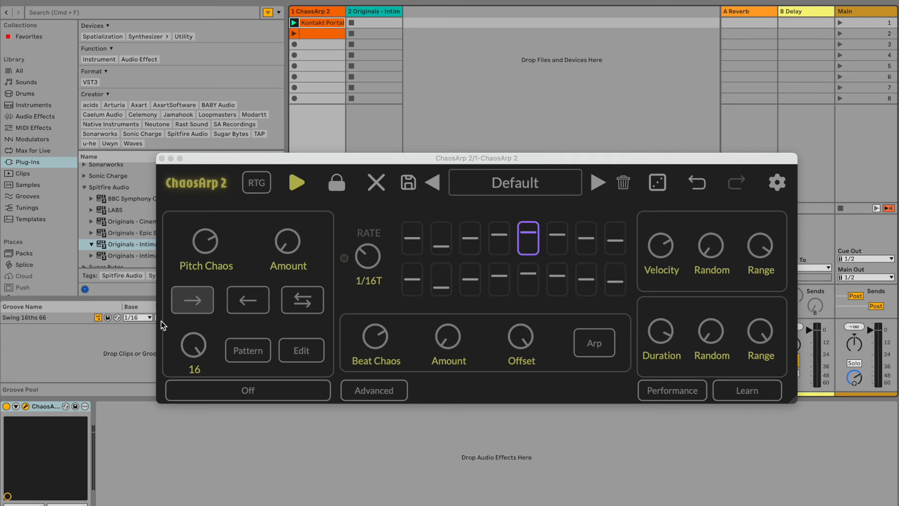
drag(321, 161, 579, 214)
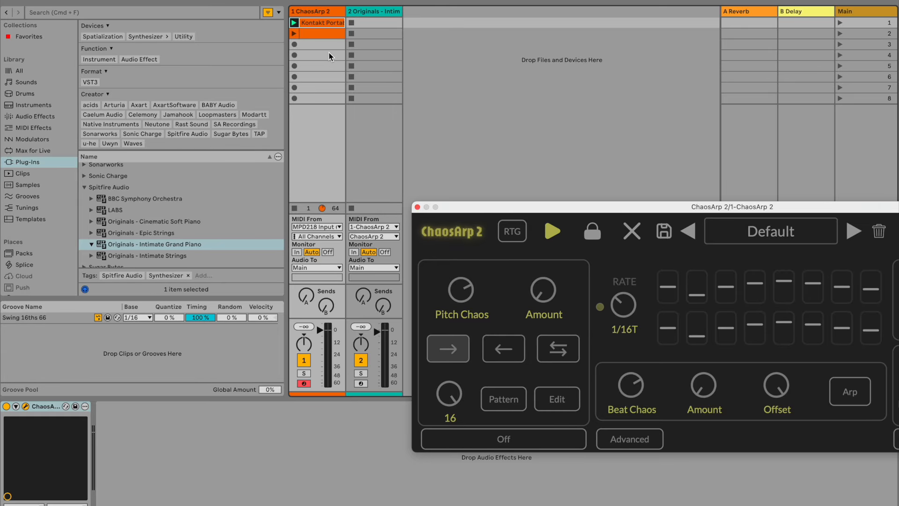
drag(630, 213, 387, 186)
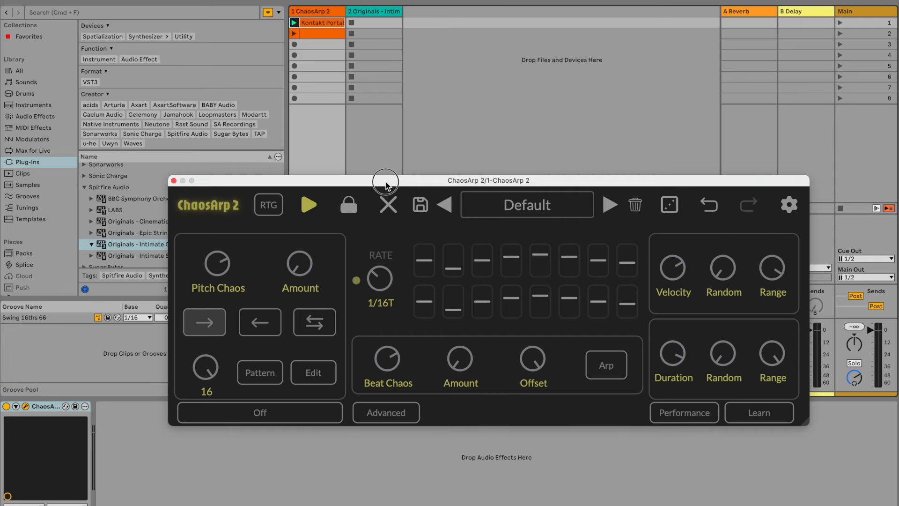
click(295, 23)
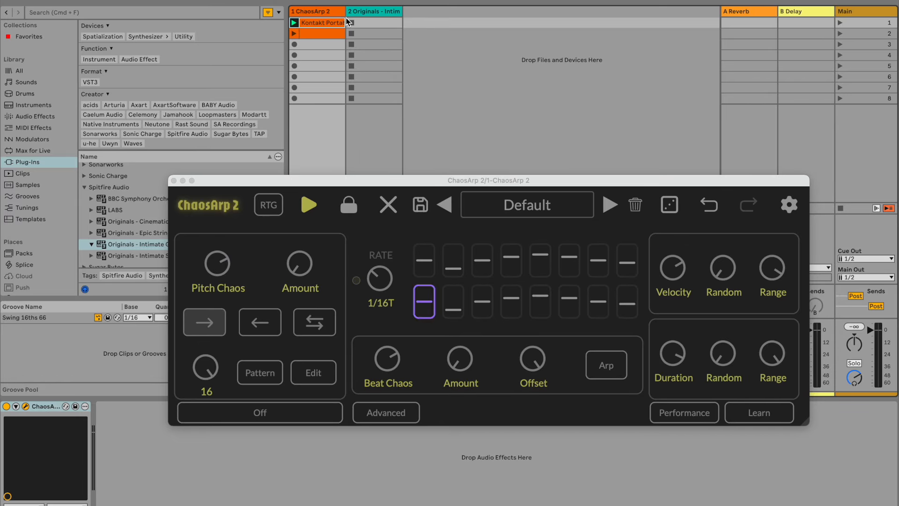
Arm the Originals piano track for recording and reselect the ChaosArp 2 track.
click(363, 14)
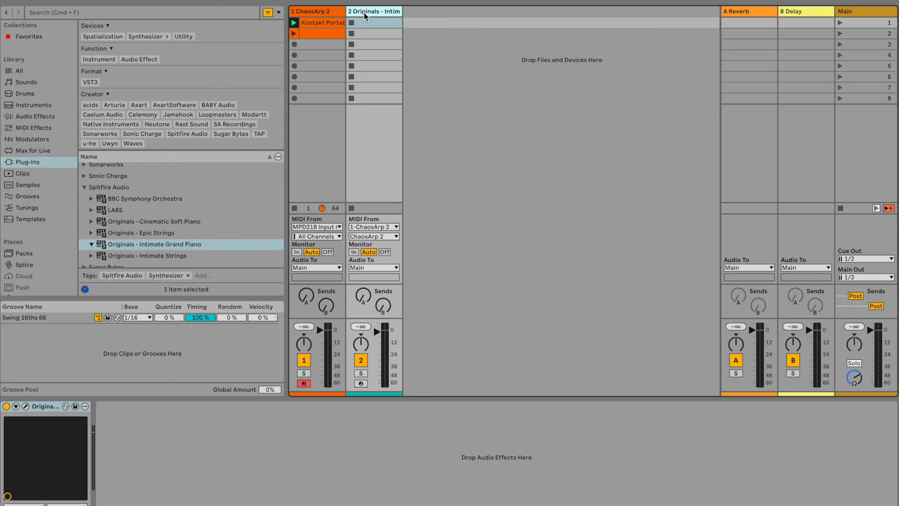
click(364, 383)
click(328, 11)
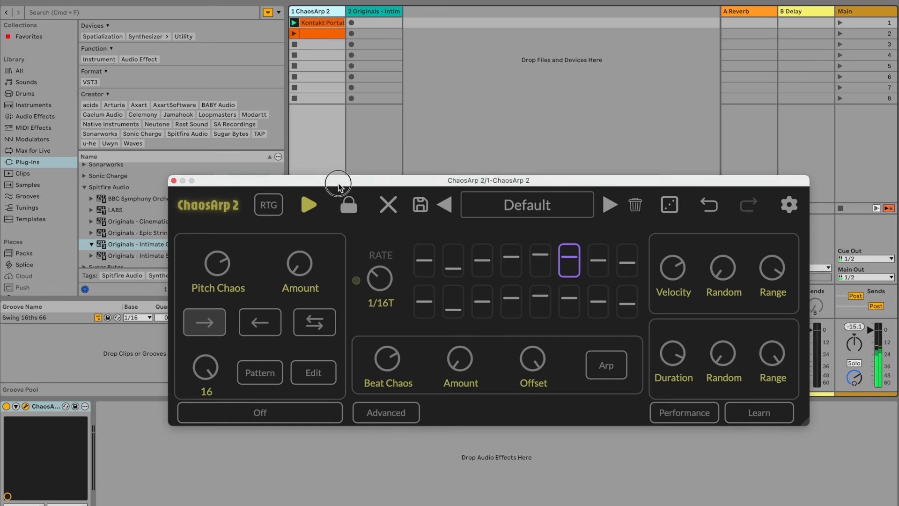
Set the Originals piano track's monitoring to In and re-arm the ChaosArp 2 track for recording.
drag(341, 180, 594, 310)
click(354, 252)
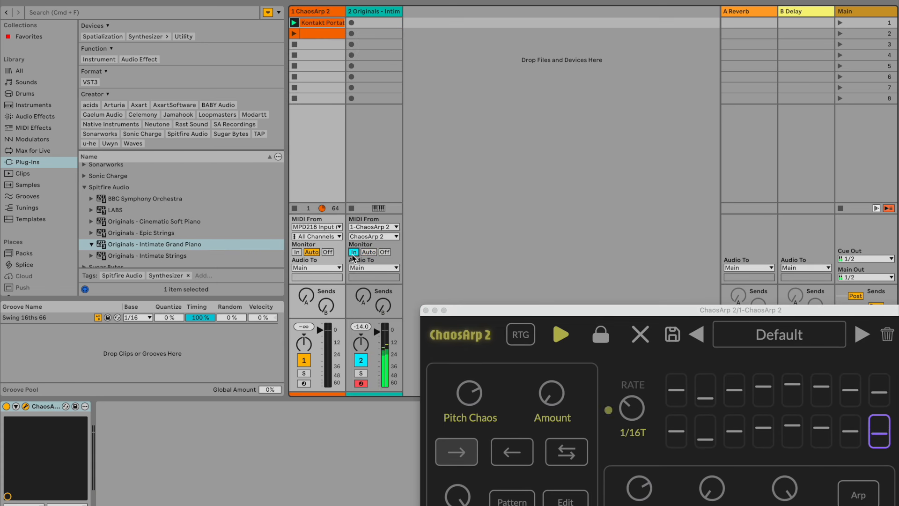
click(303, 383)
drag(609, 314, 387, 146)
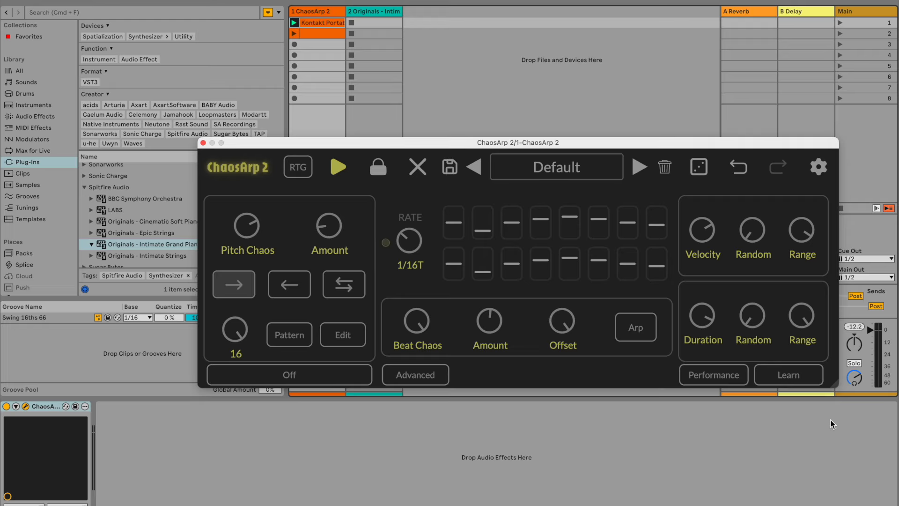
Review the learned MIDI controller assignments on the knobs and leave Learn mode.
click(777, 377)
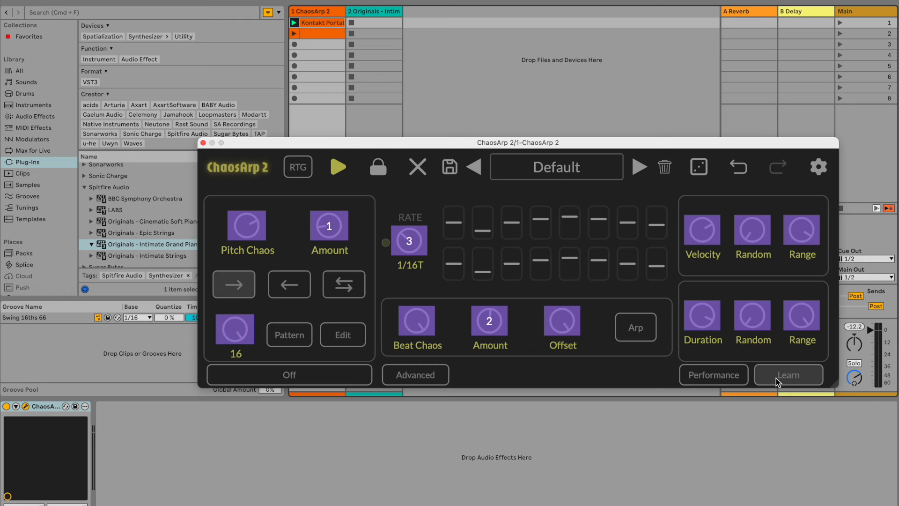
click(776, 378)
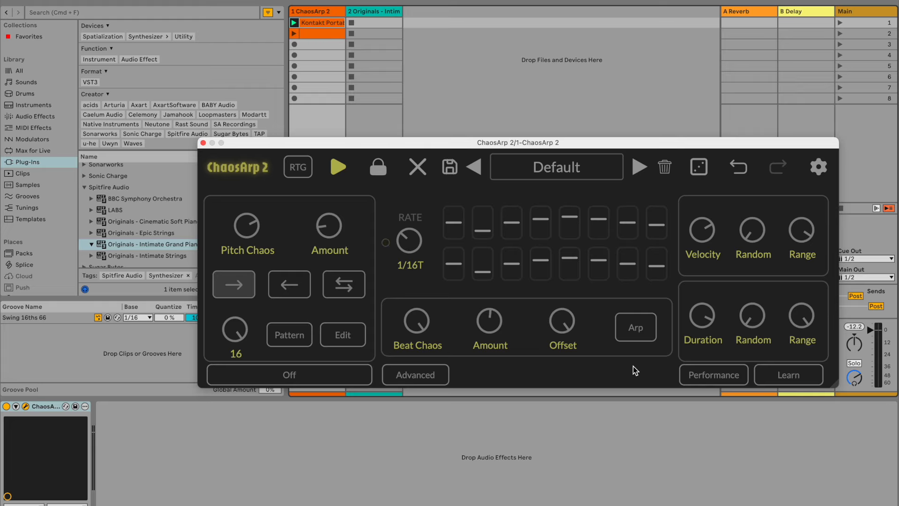